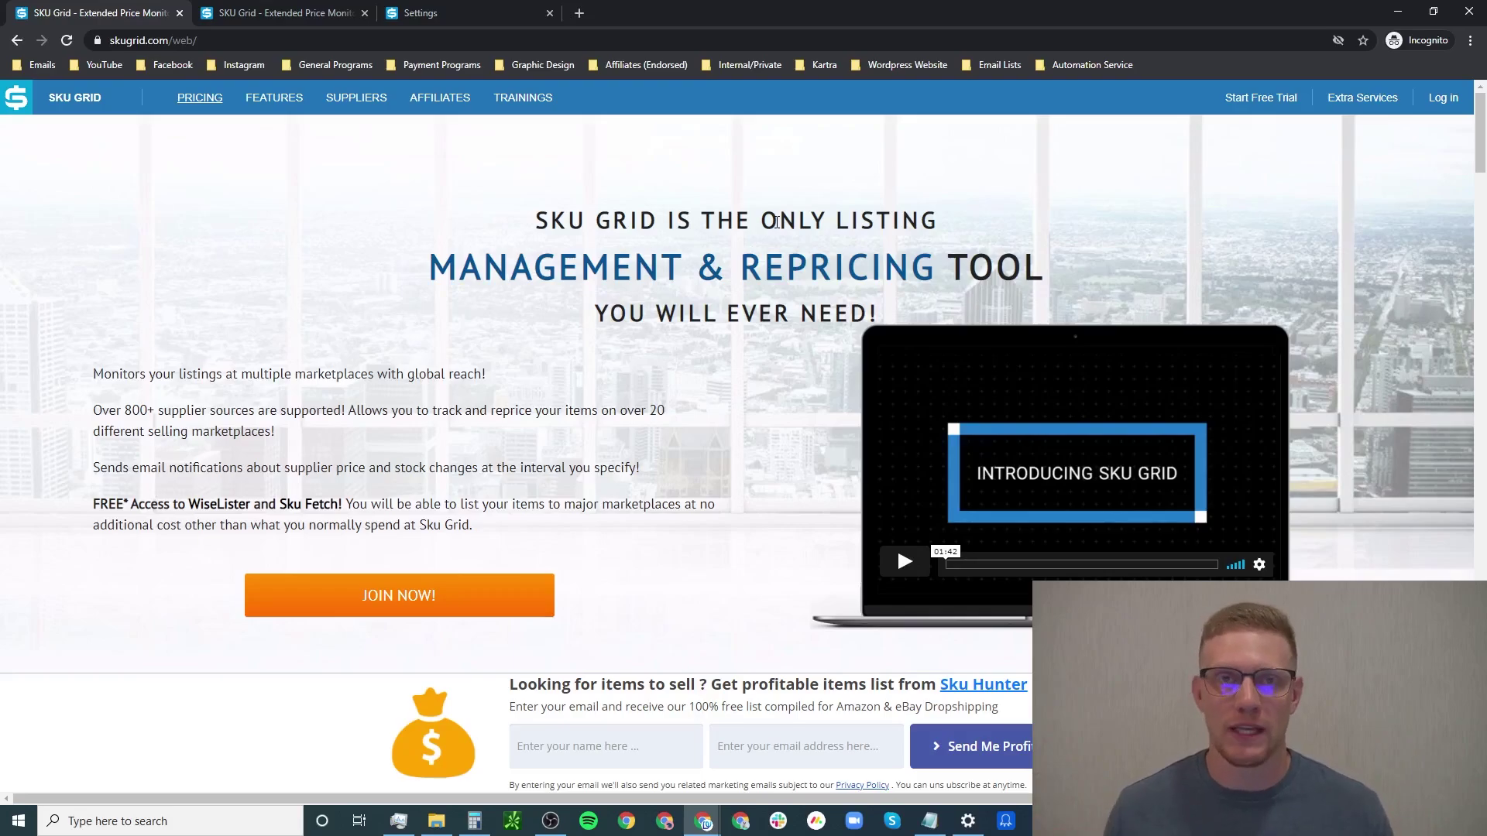
scroll(776, 220, "down", 2)
scroll(776, 220, "down", 2)
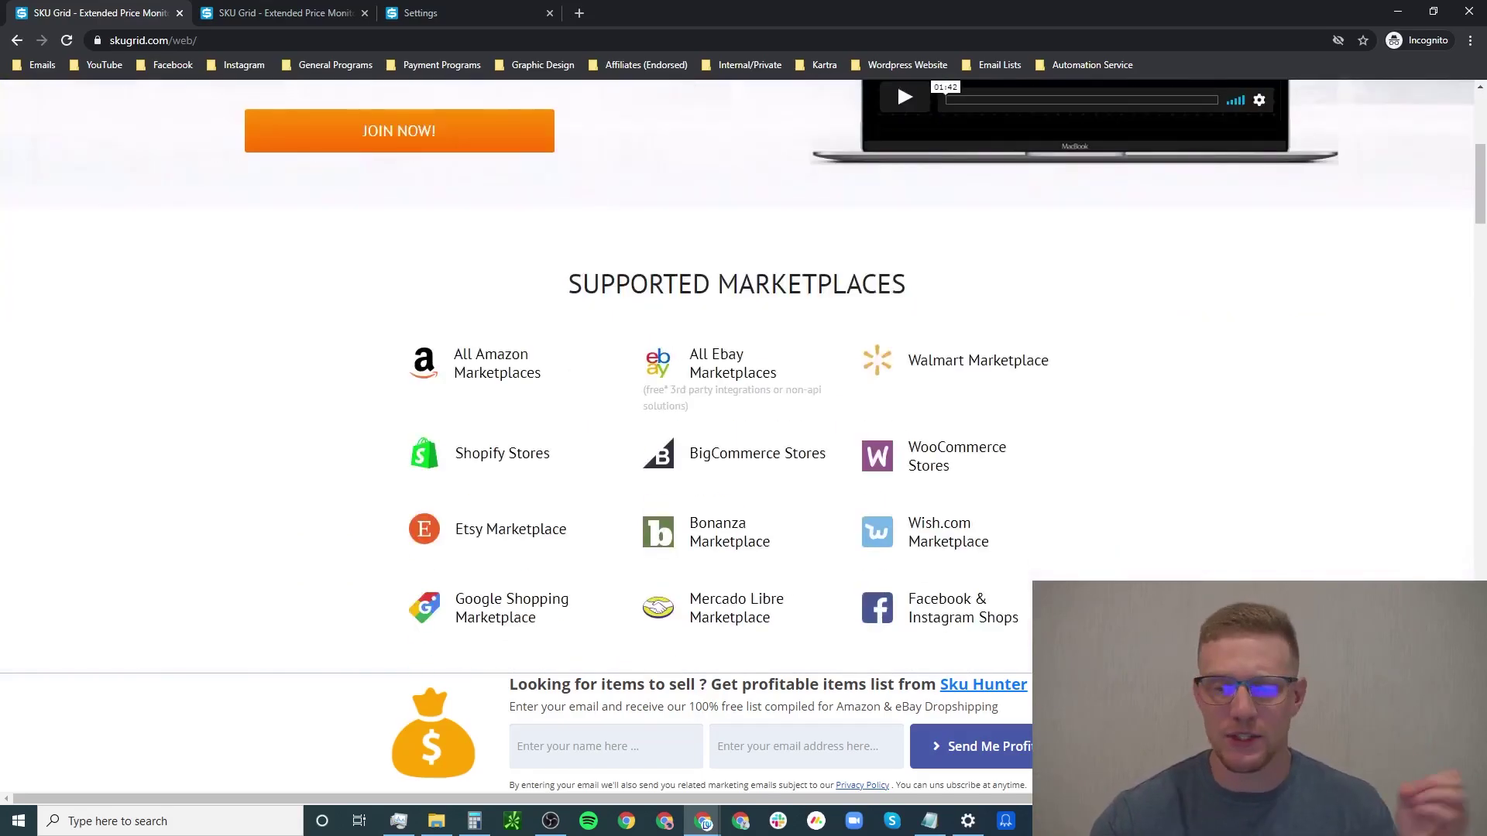
Check the subscription pricing plans, then return to the homepage's supported marketplaces section
left_click(441, 12)
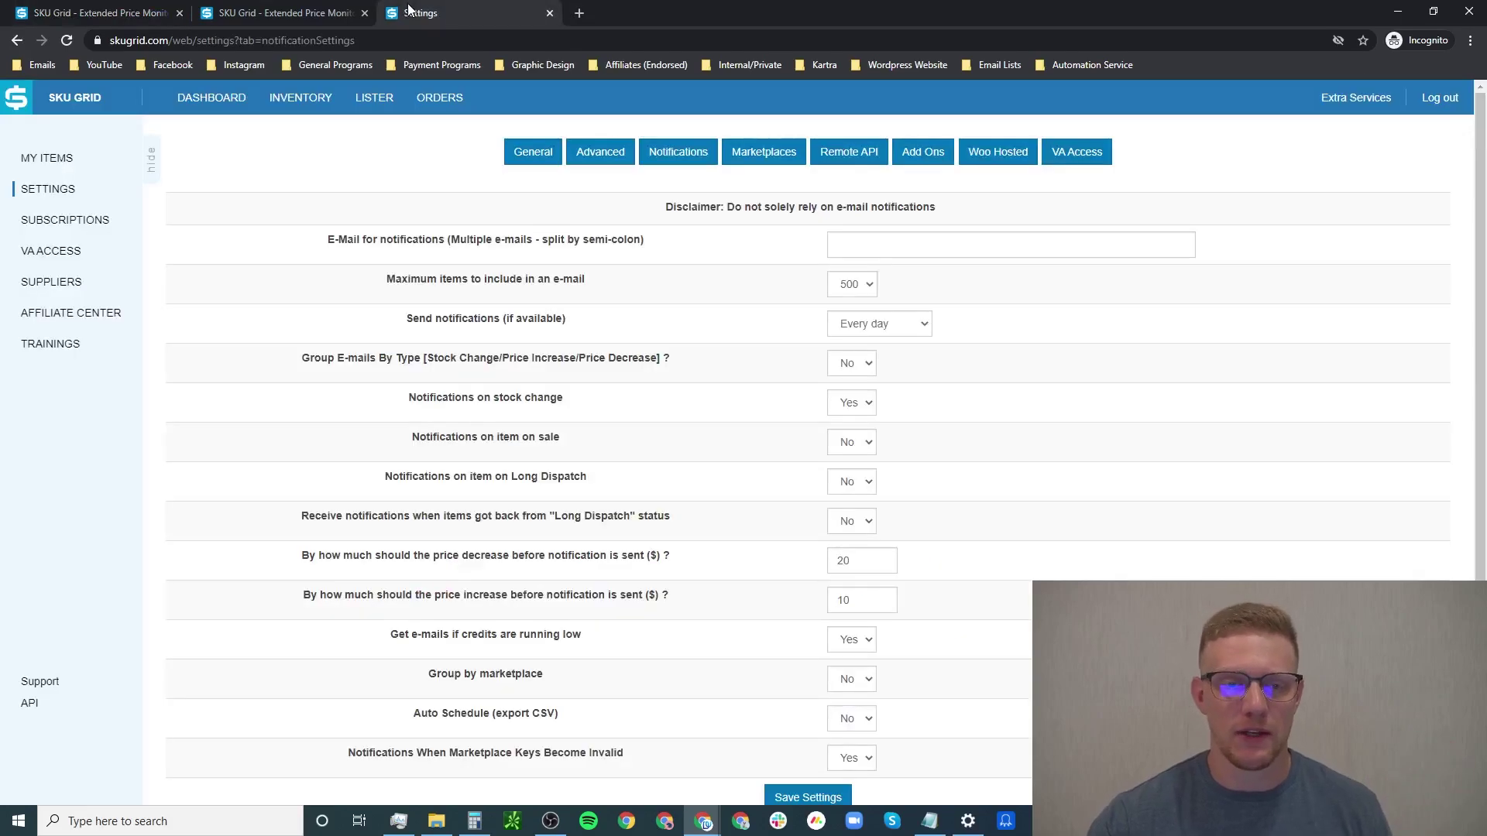
left_click(307, 12)
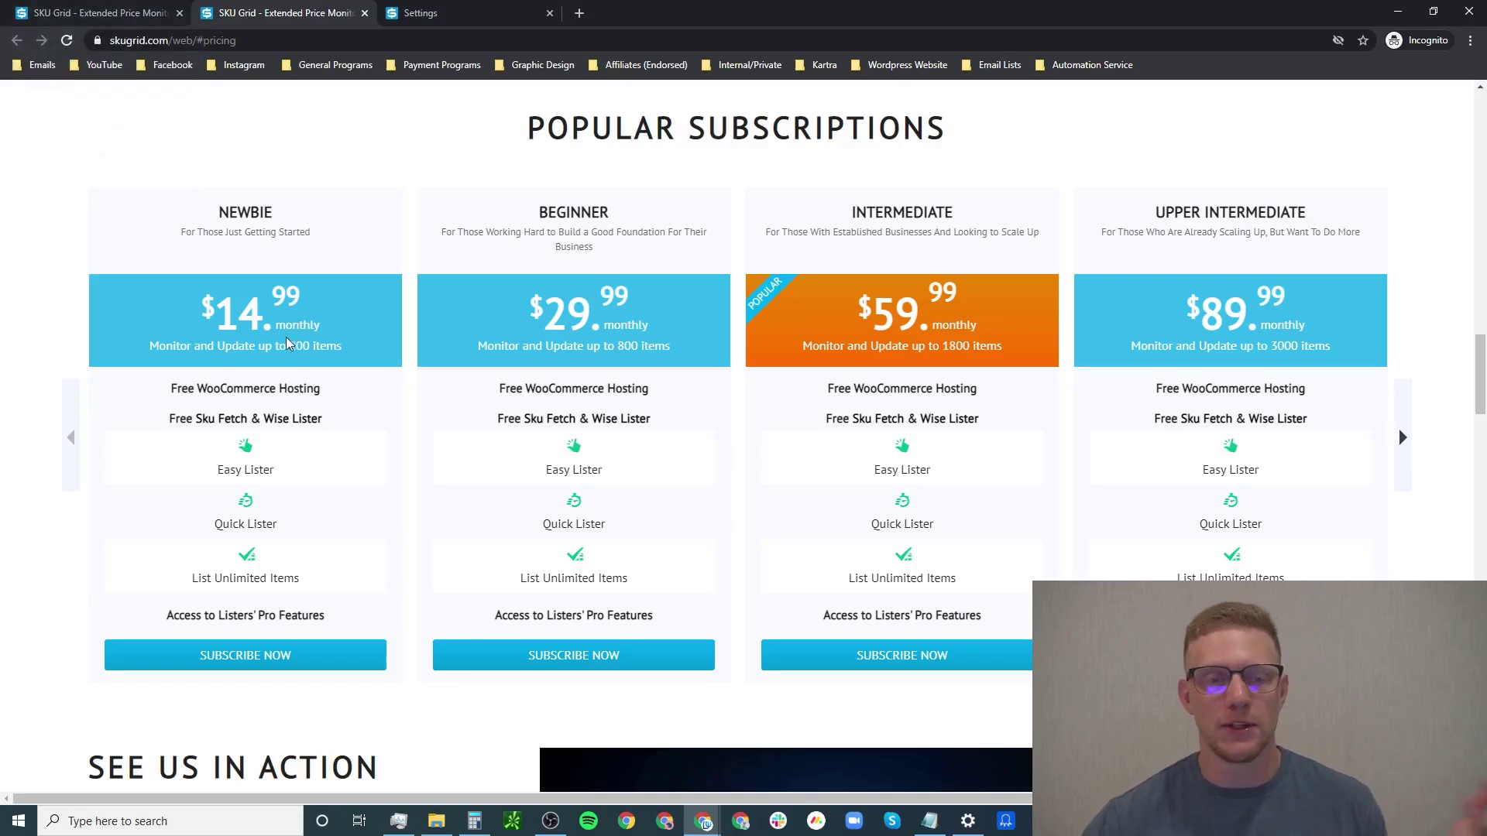
left_click(130, 16)
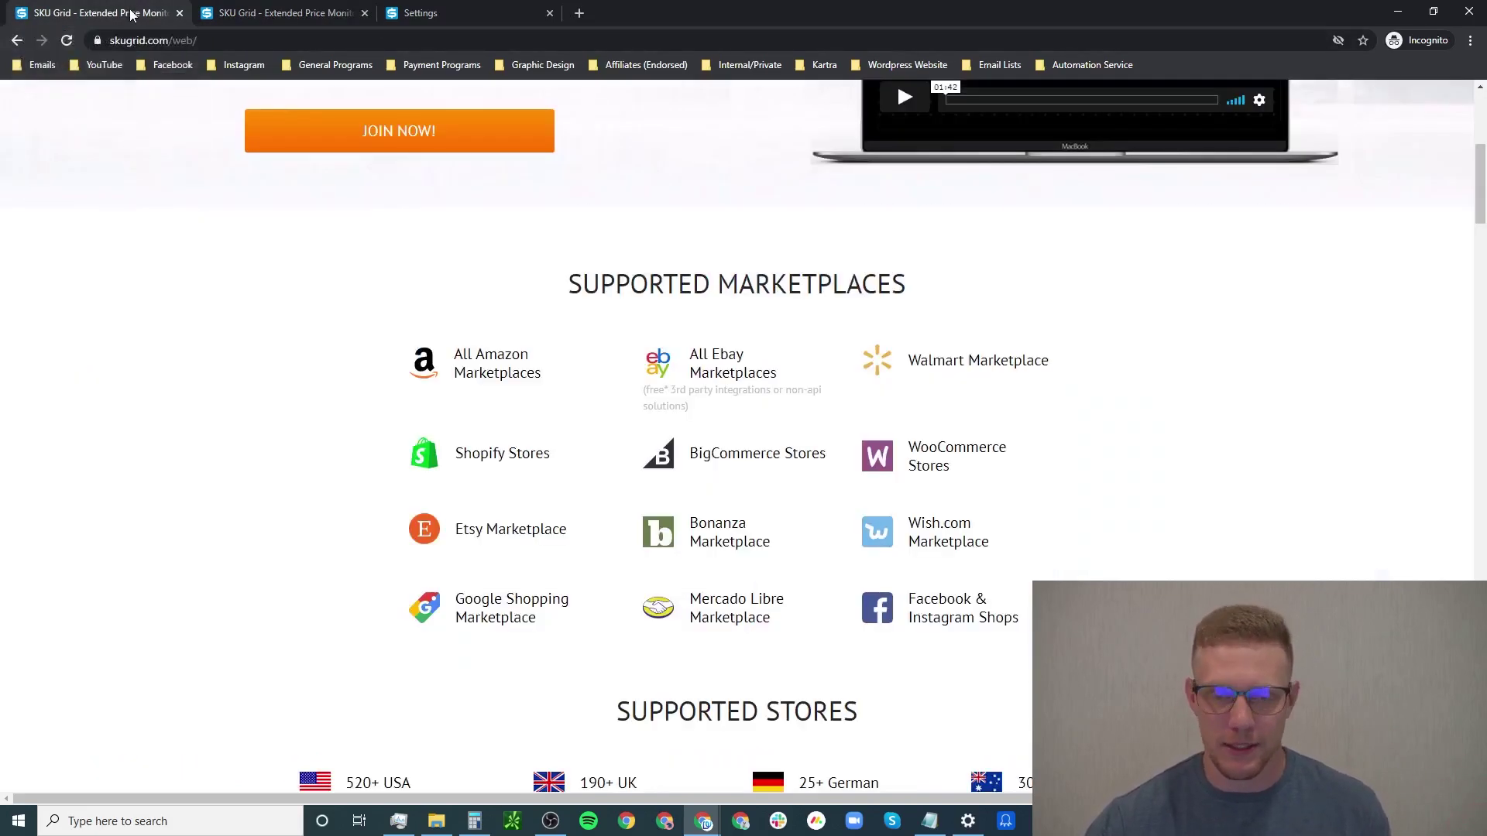
scroll(508, 324, "up", 1)
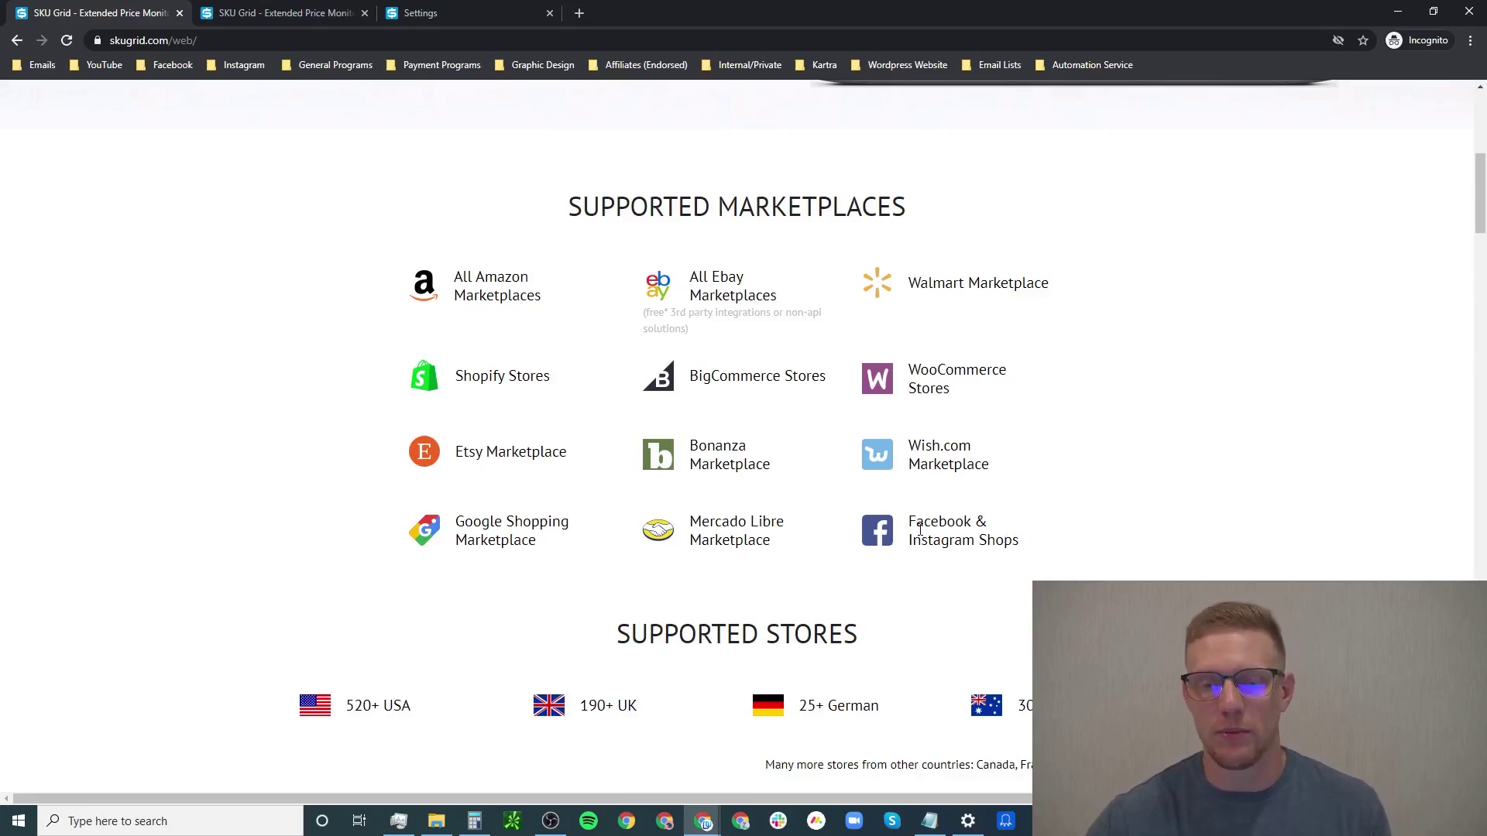
scroll(751, 551, "down", 1)
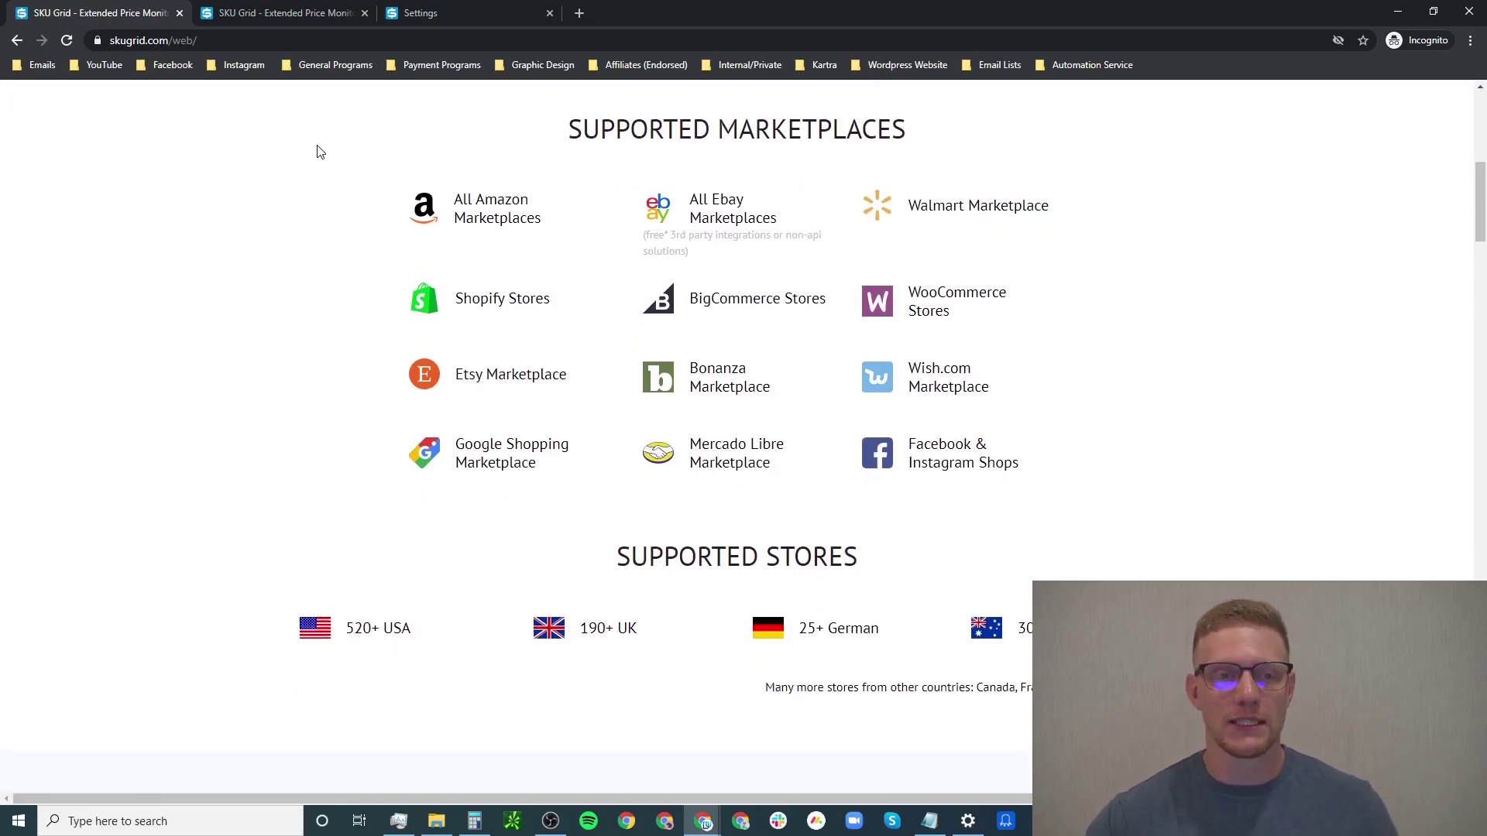
scroll(408, 305, "down", 4)
scroll(403, 304, "up", 1)
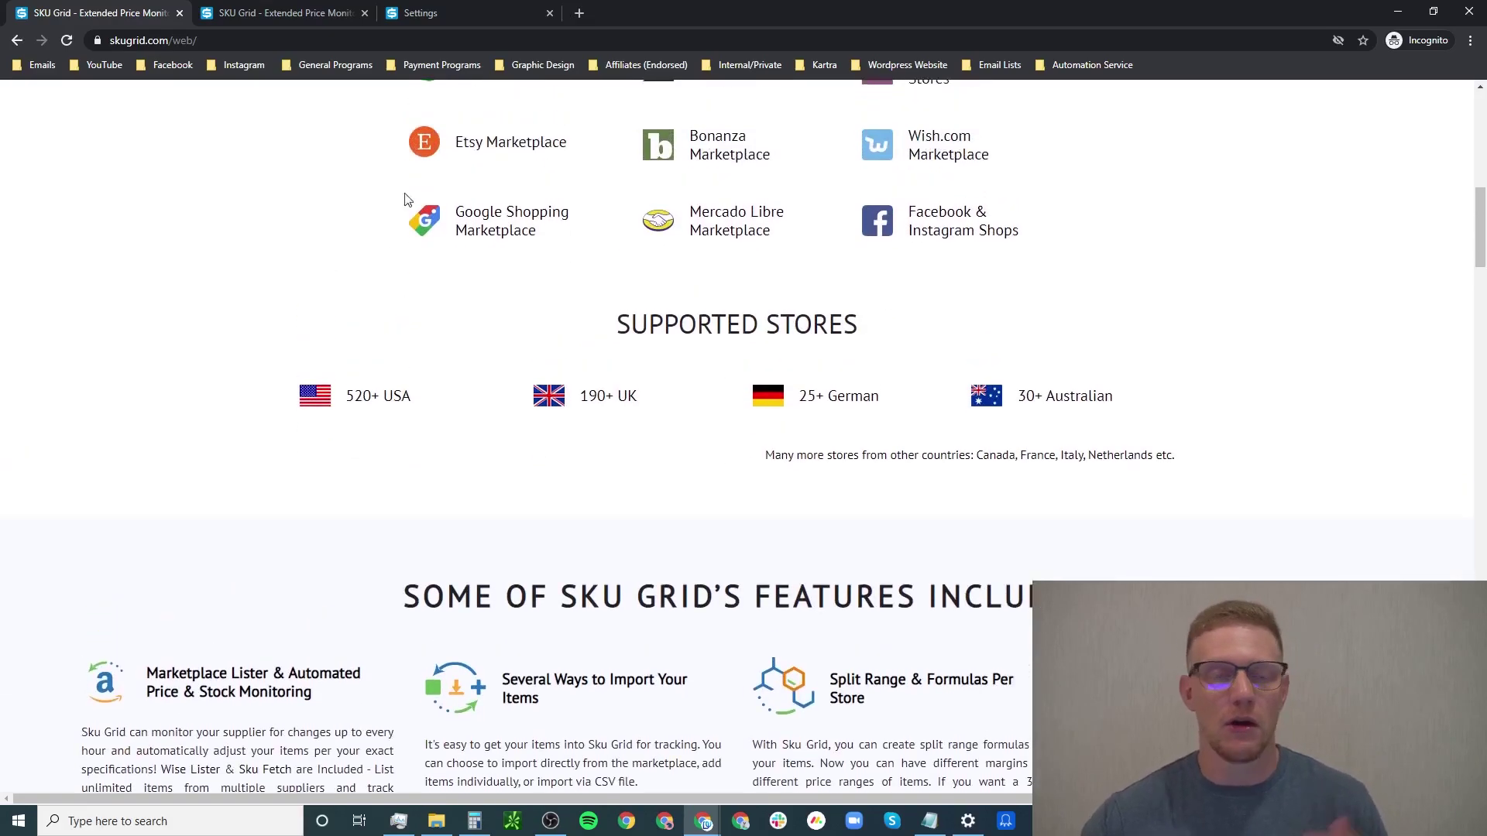
Review the subscription plans, then show the account's notification settings page
left_click(320, 13)
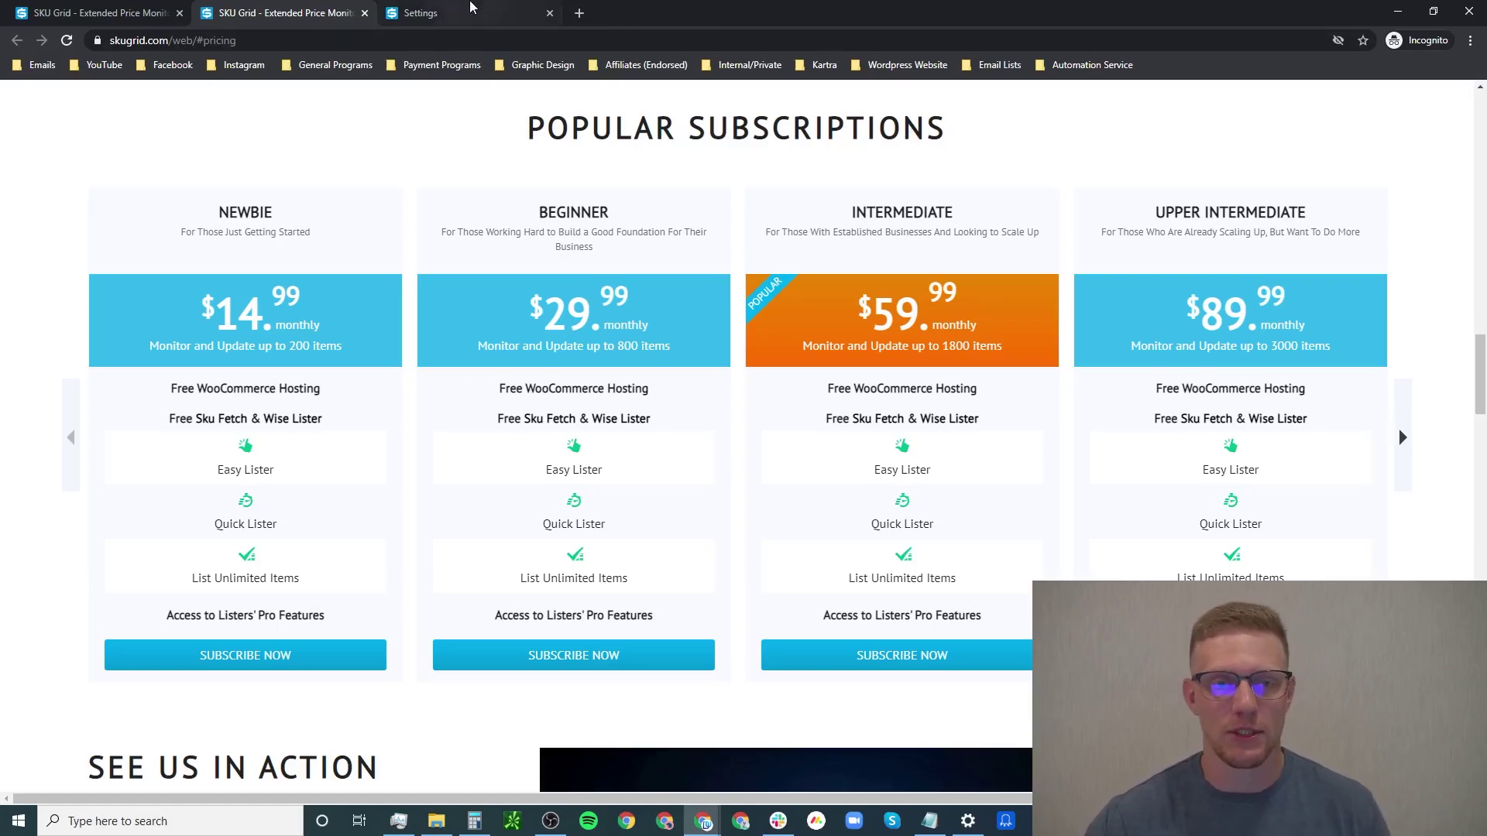
left_click(471, 8)
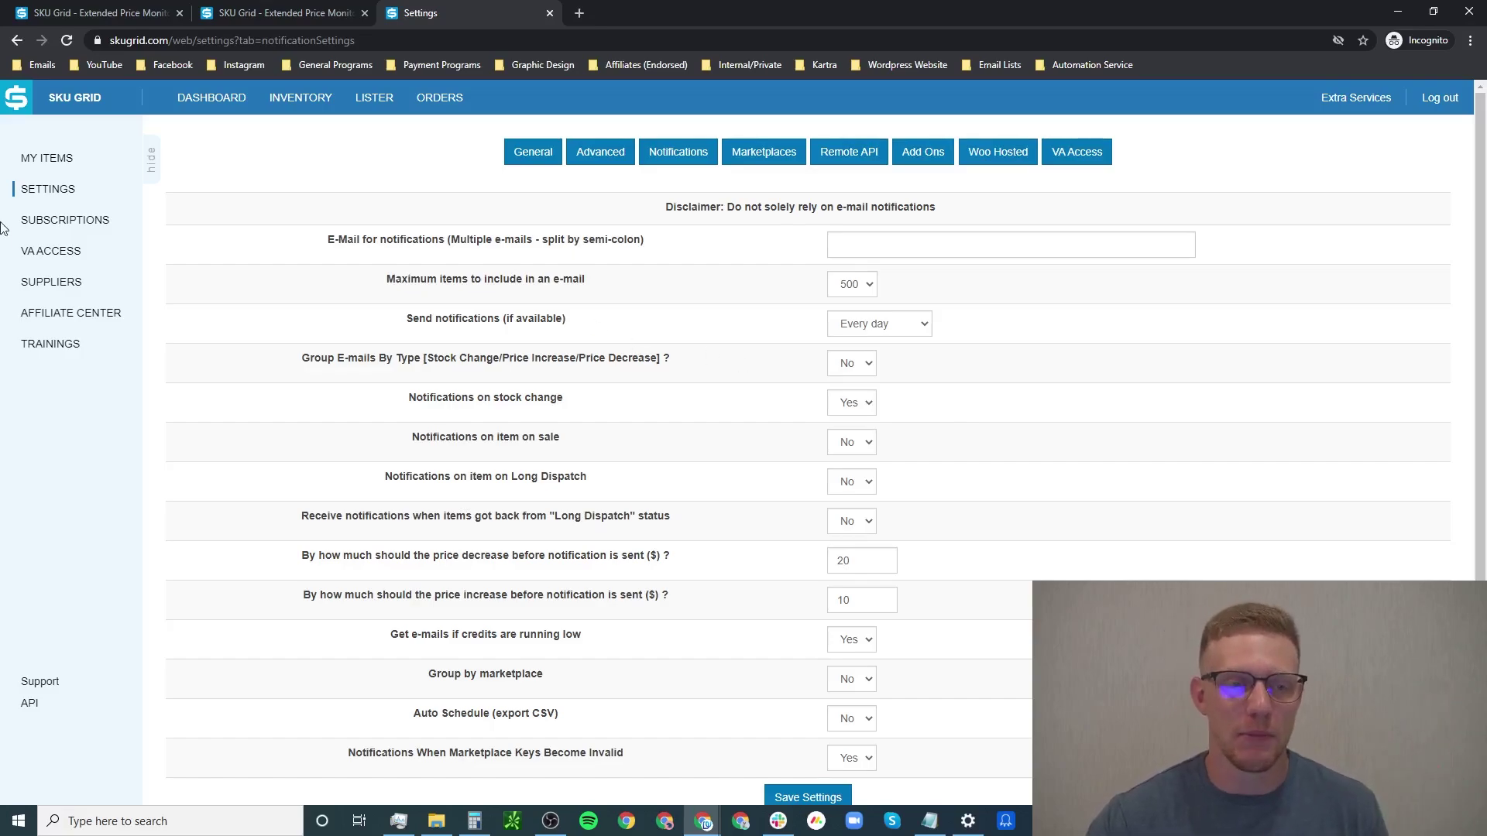
Show the Suppliers directory of supported stores grouped by country
left_click(50, 283)
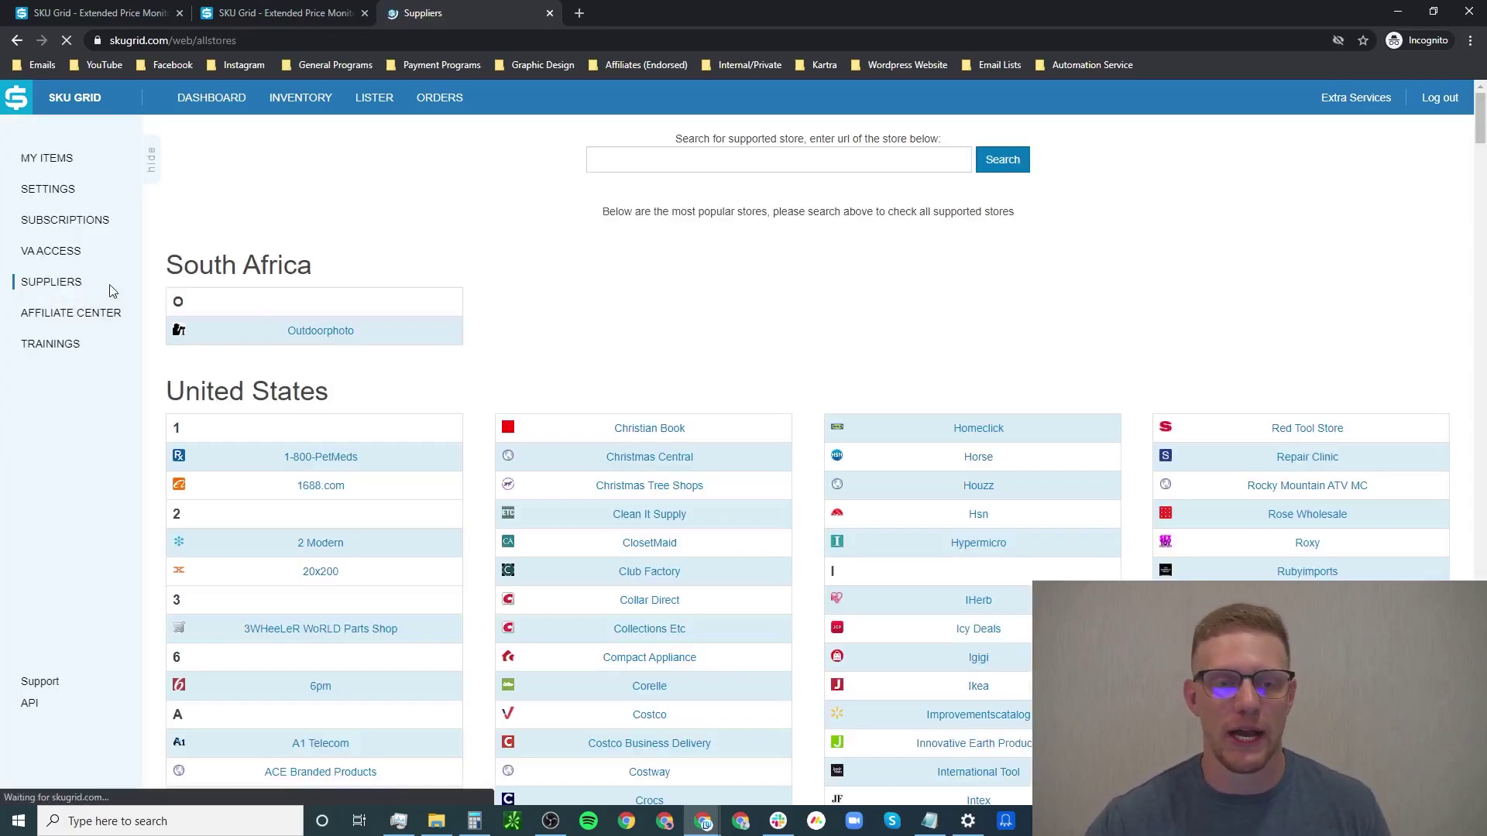
scroll(731, 322, "down", 3)
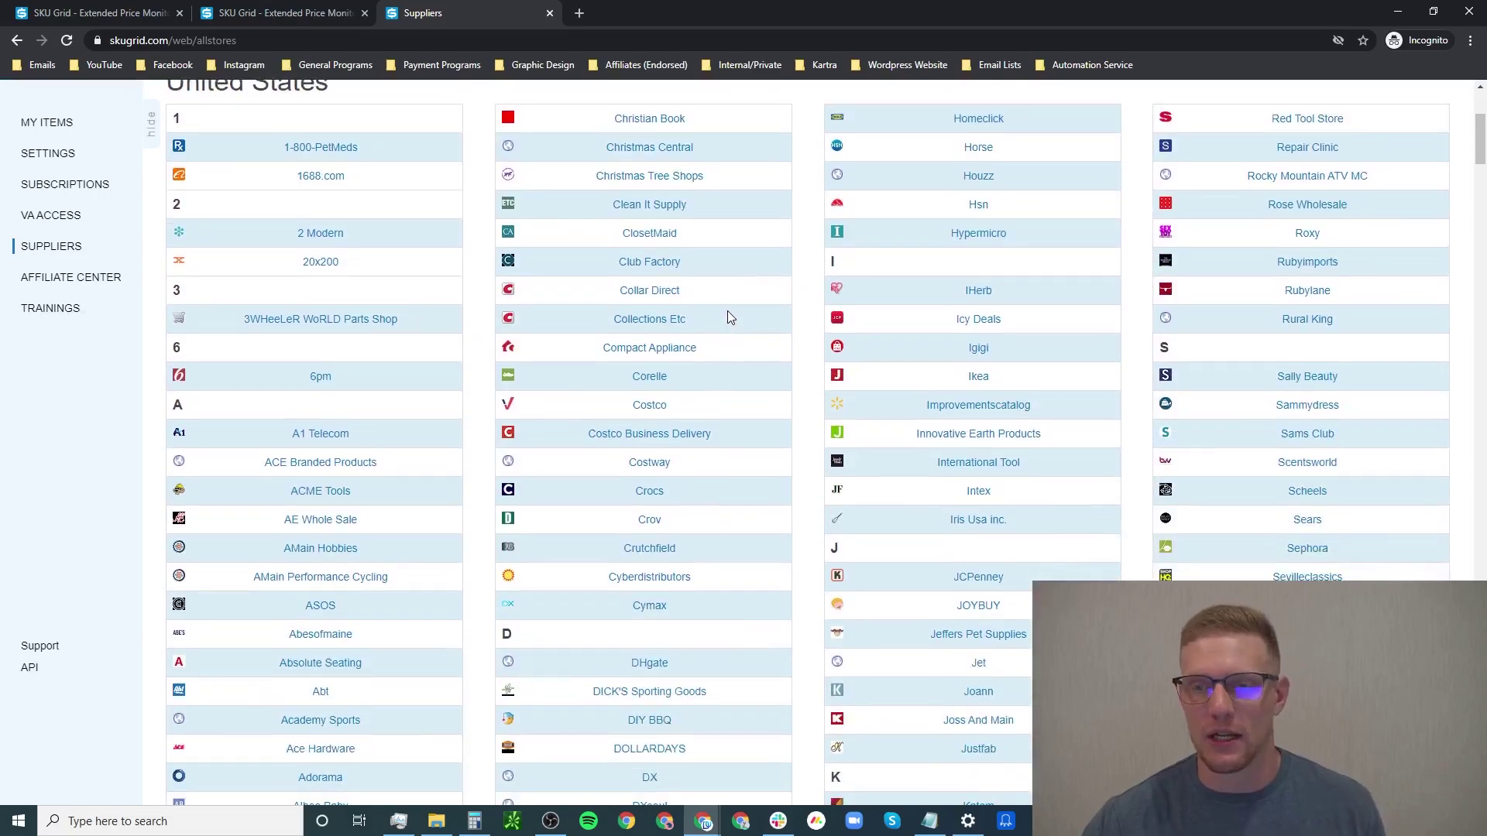
scroll(727, 311, "down", 2)
scroll(731, 301, "up", 3)
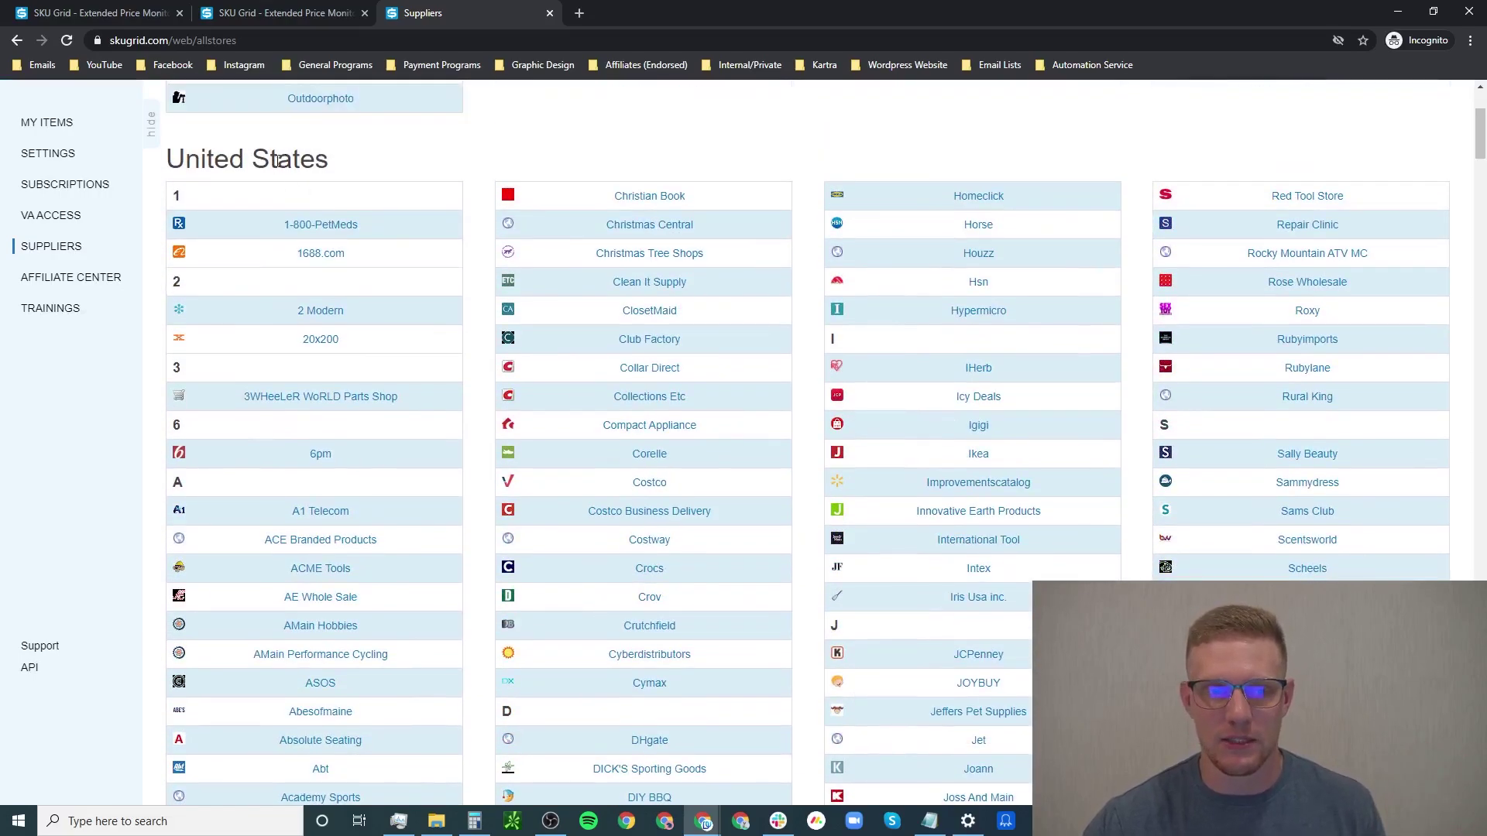
scroll(418, 203, "down", 3)
scroll(557, 245, "down", 3)
scroll(698, 290, "down", 3)
scroll(843, 332, "down", 3)
scroll(843, 332, "down", 3)
scroll(842, 332, "down", 3)
scroll(843, 333, "down", 3)
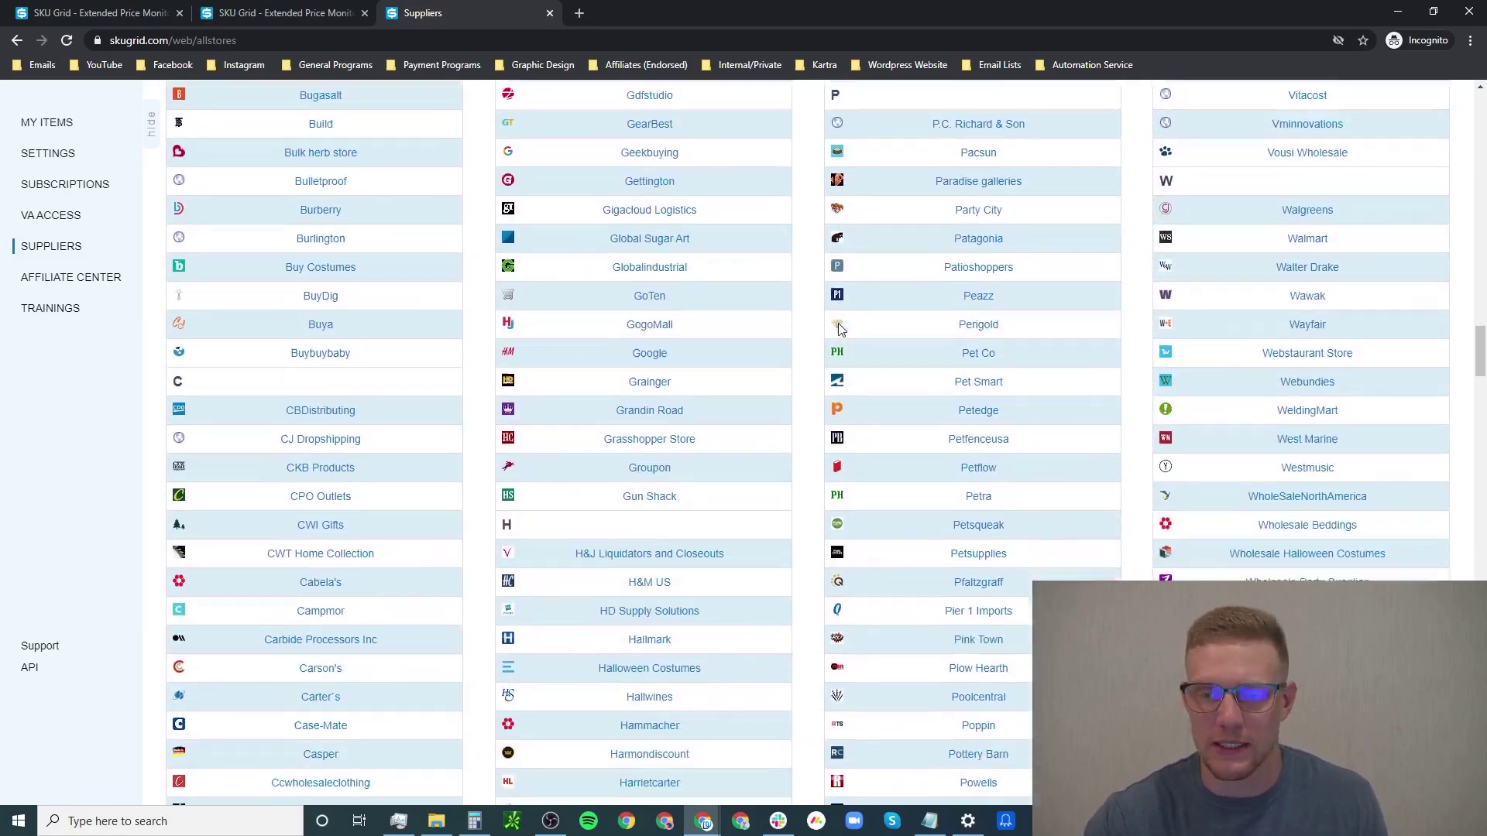
scroll(840, 332, "down", 3)
scroll(840, 333, "down", 3)
scroll(840, 331, "down", 3)
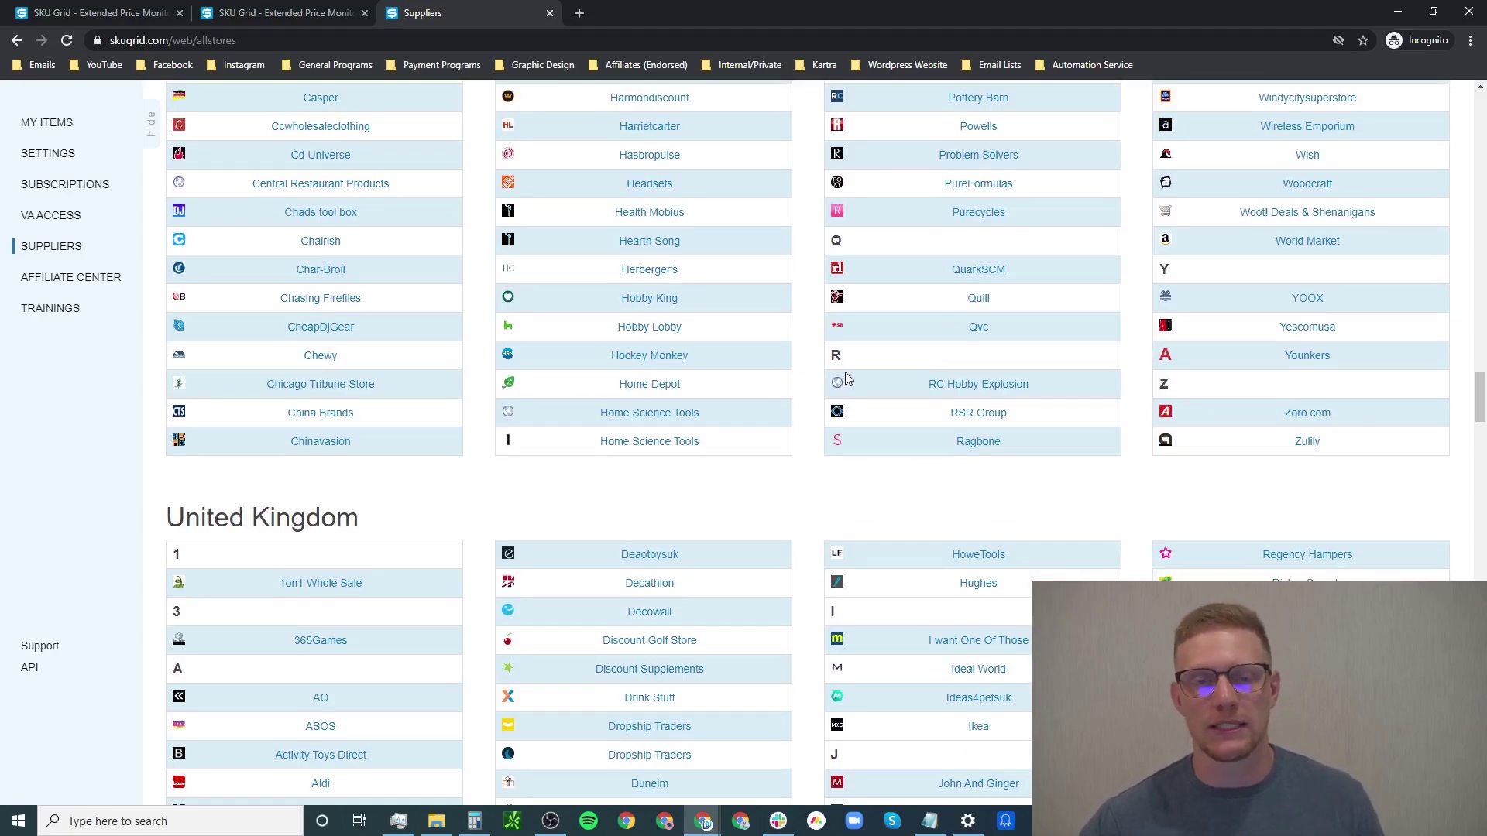
scroll(844, 382, "up", 3)
scroll(843, 381, "up", 3)
scroll(848, 387, "up", 3)
scroll(848, 387, "up", 3)
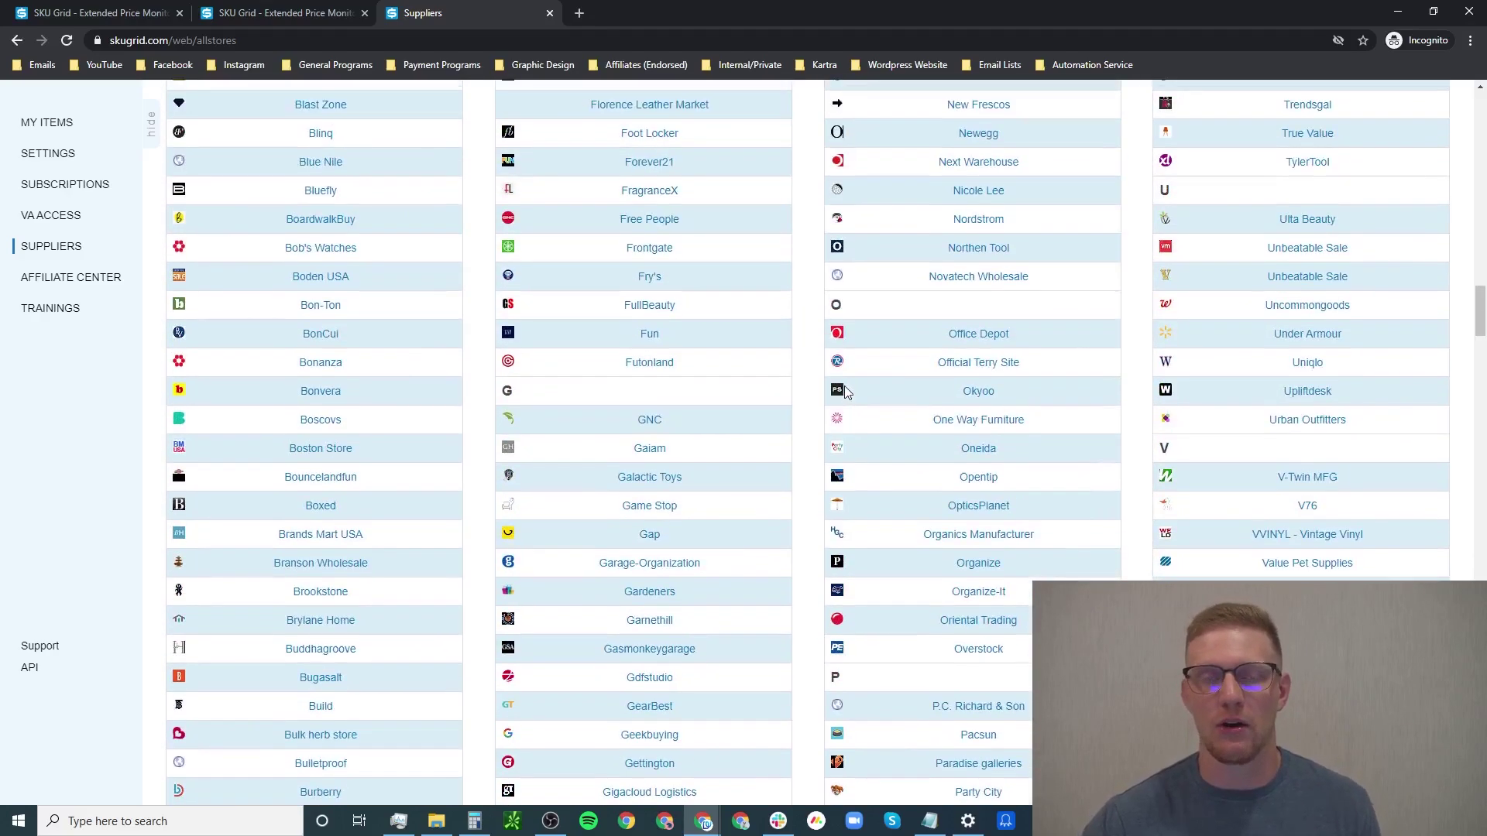
scroll(847, 389, "up", 1)
scroll(843, 393, "down", 1)
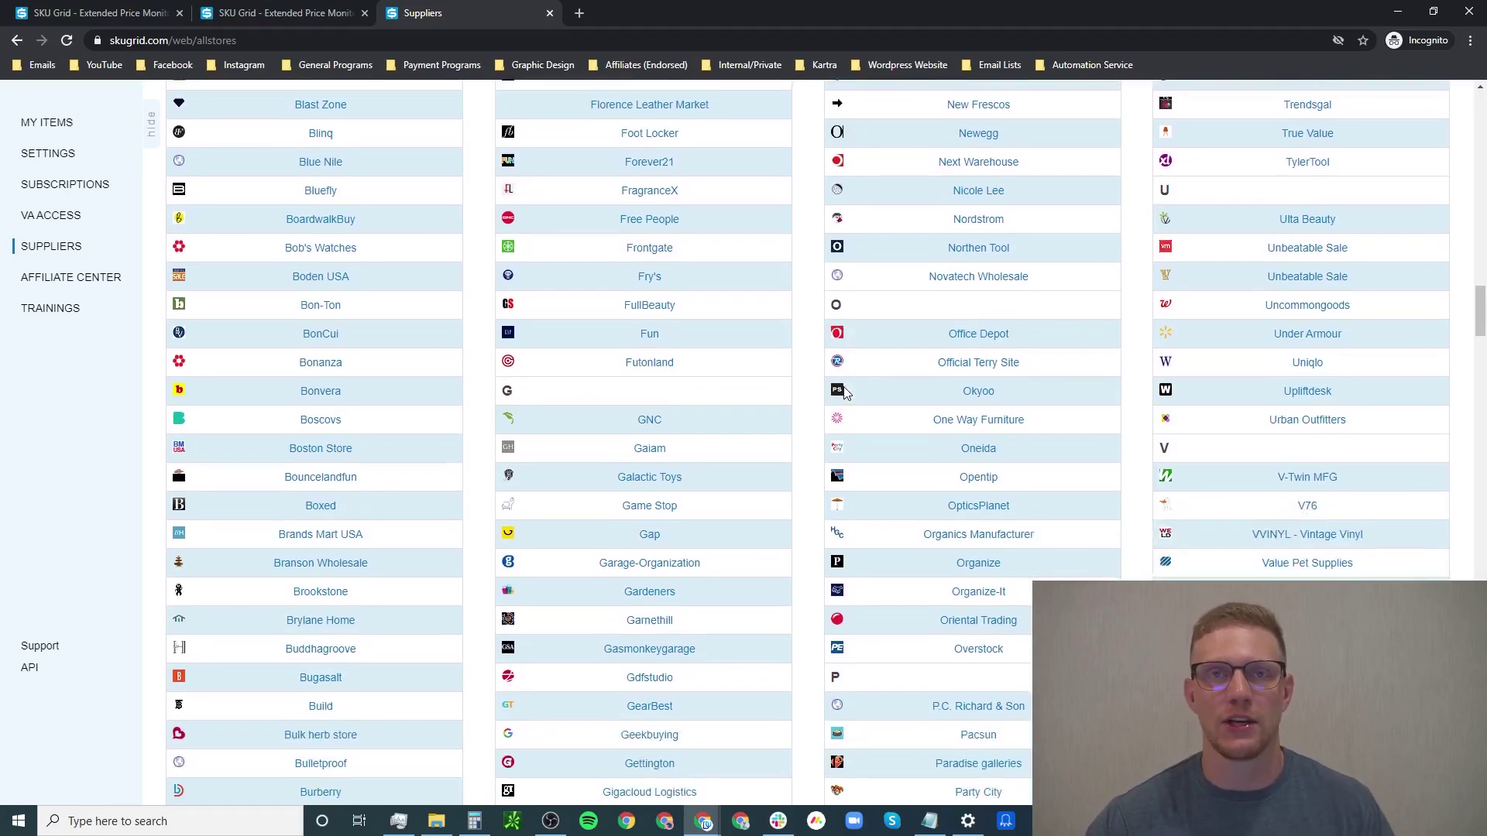
scroll(843, 393, "up", 3)
scroll(844, 393, "up", 1)
scroll(843, 393, "up", 1)
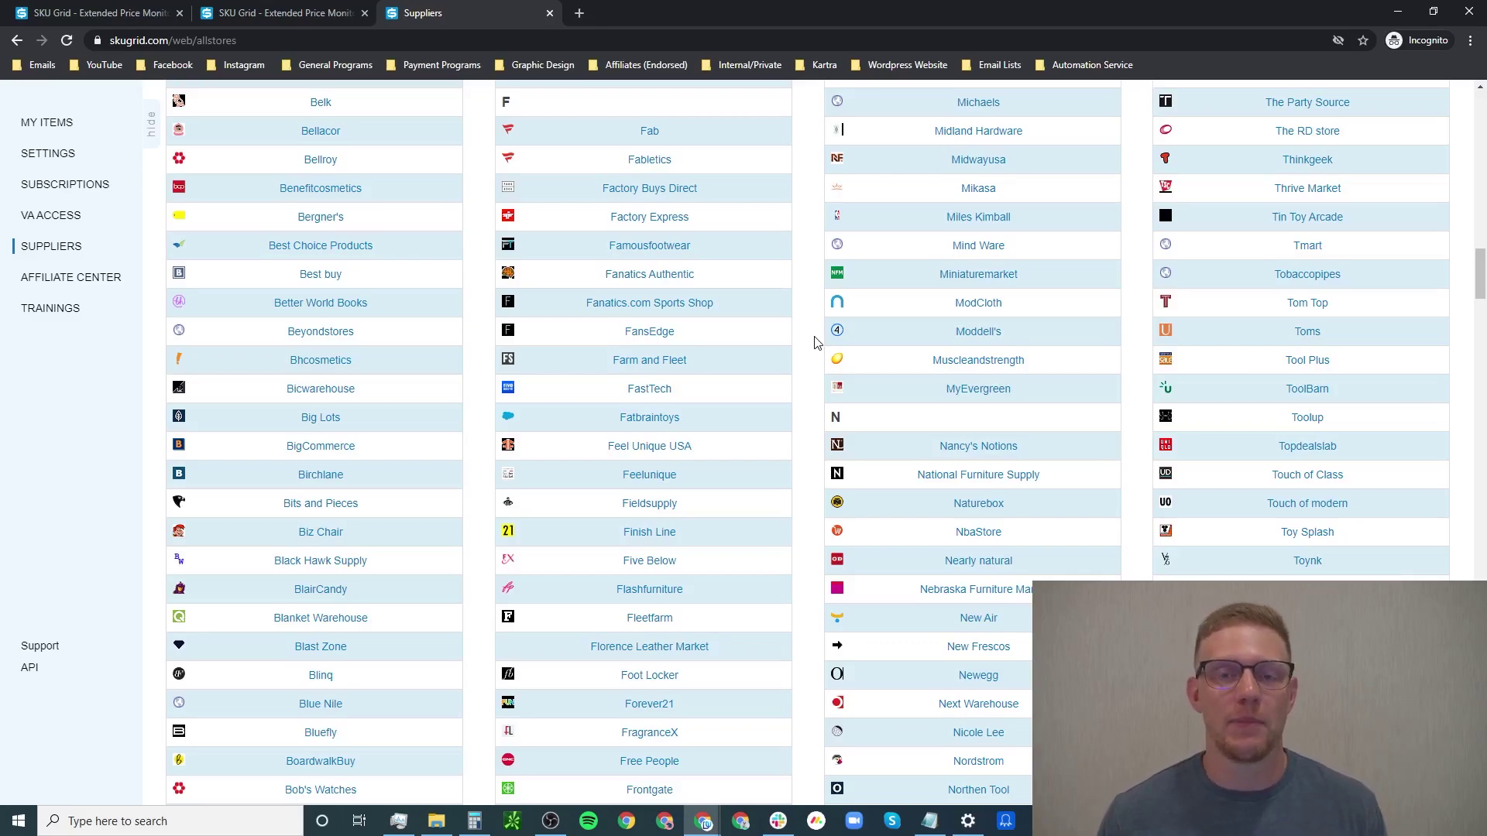
scroll(800, 324, "up", 2)
scroll(802, 321, "up", 1)
scroll(802, 320, "up", 1)
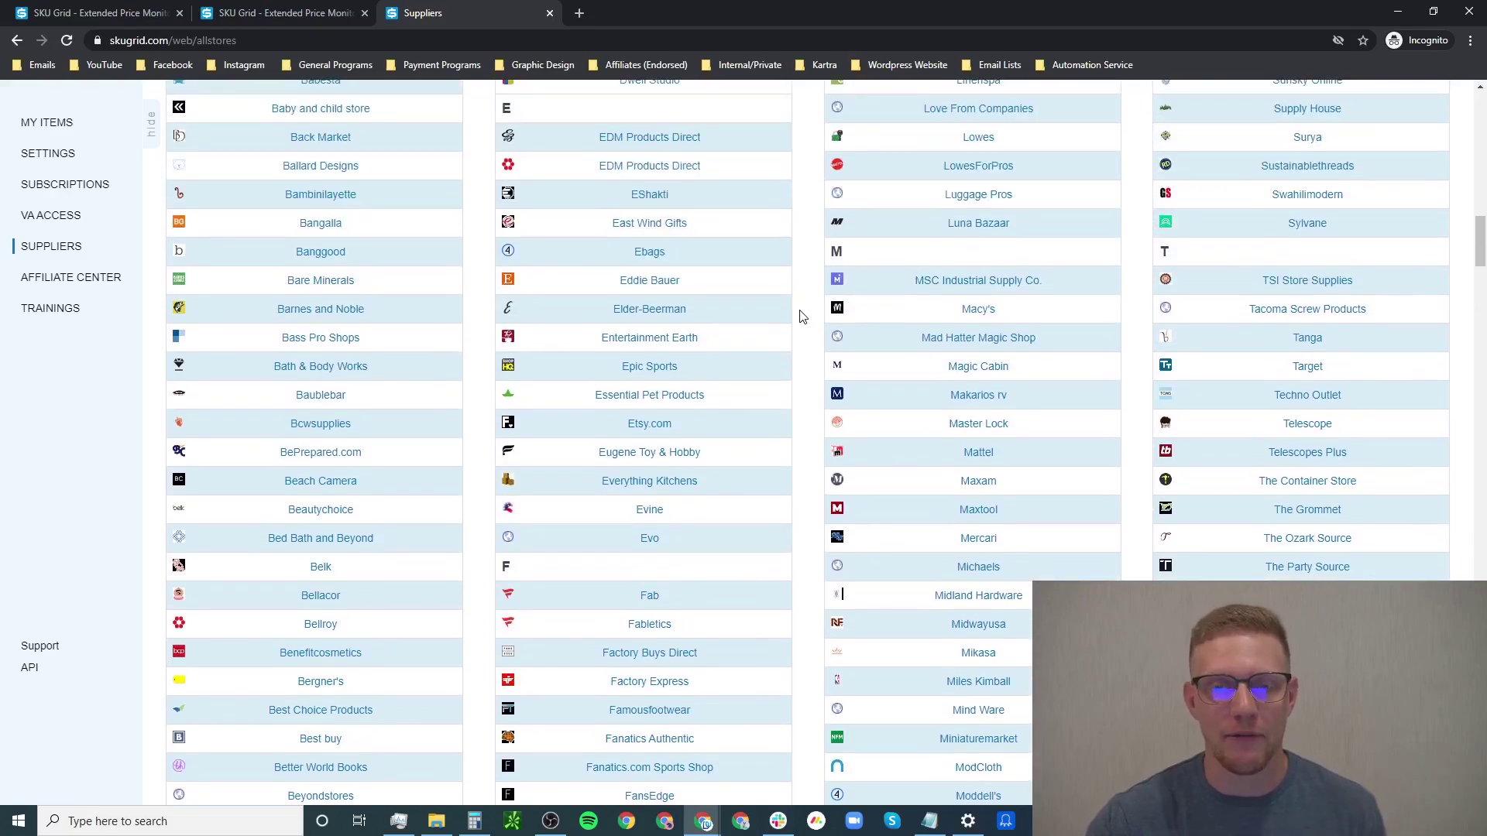
scroll(799, 317, "up", 1)
scroll(799, 316, "up", 1)
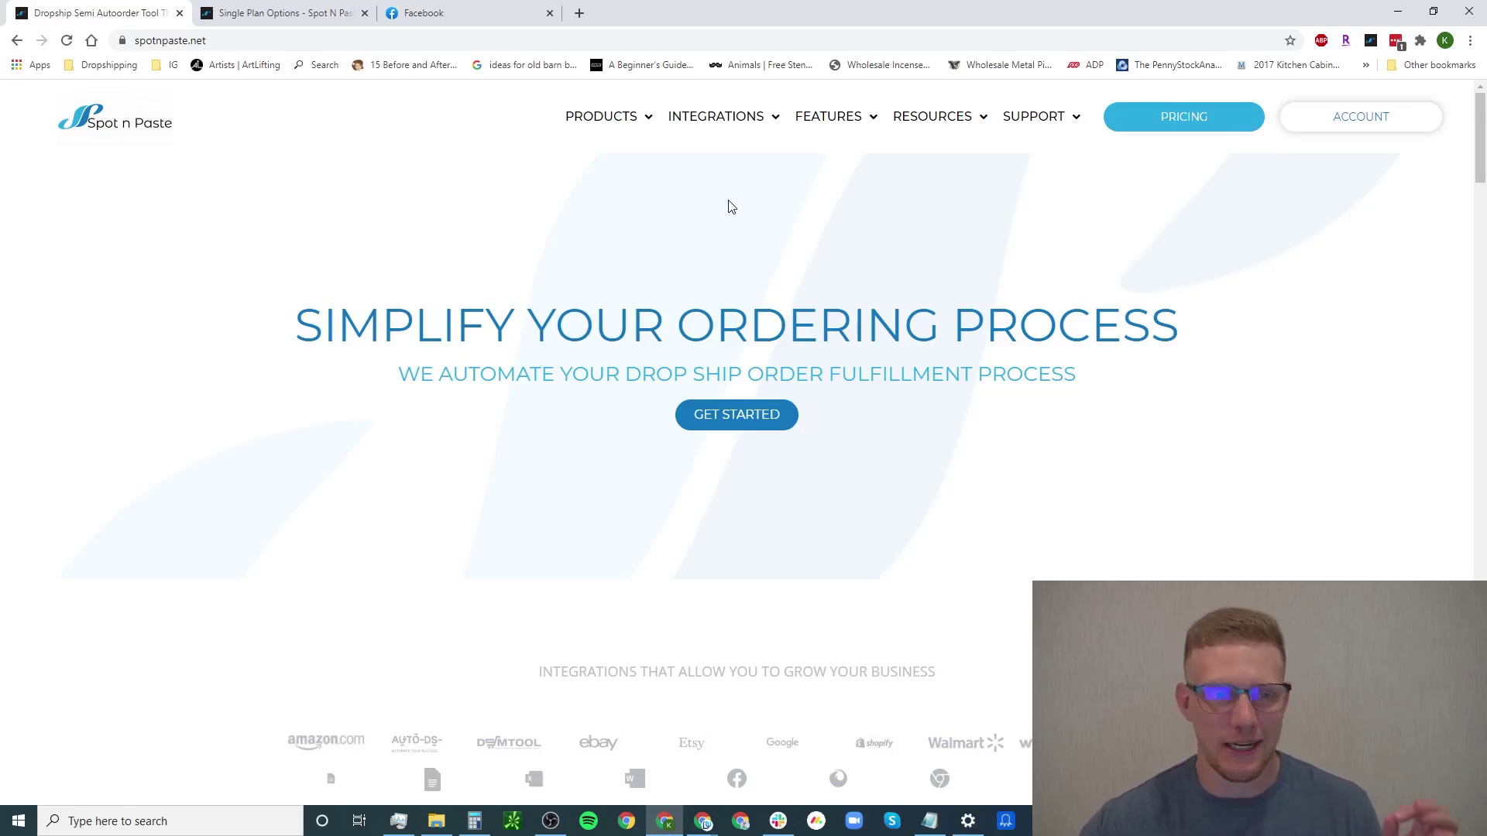
View Spot N Paste's plan pricing, then move to the Facebook Marketplace shipping orders page
left_click(314, 15)
scroll(686, 488, "down", 3)
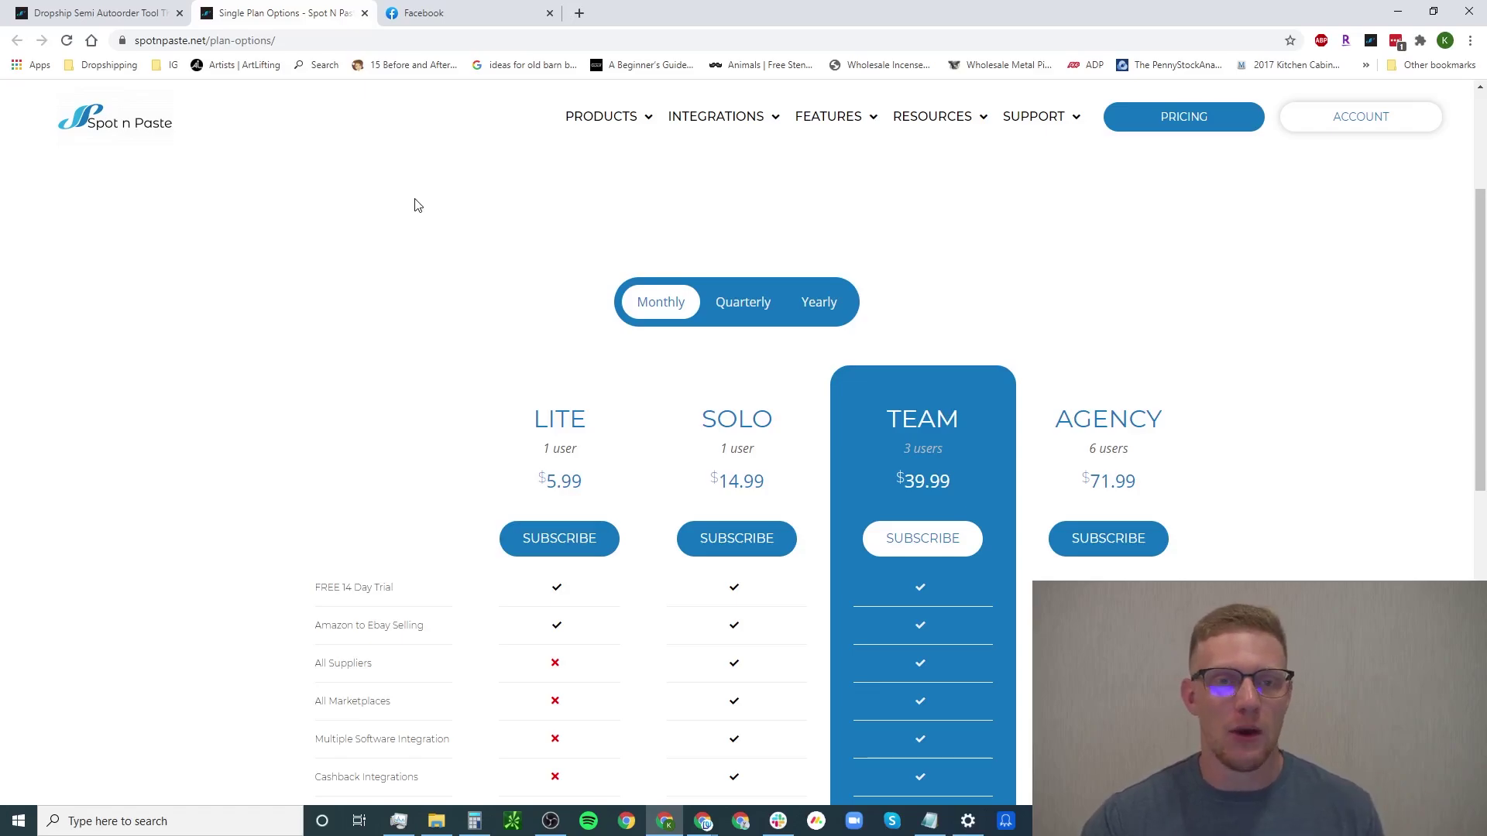
left_click(447, 16)
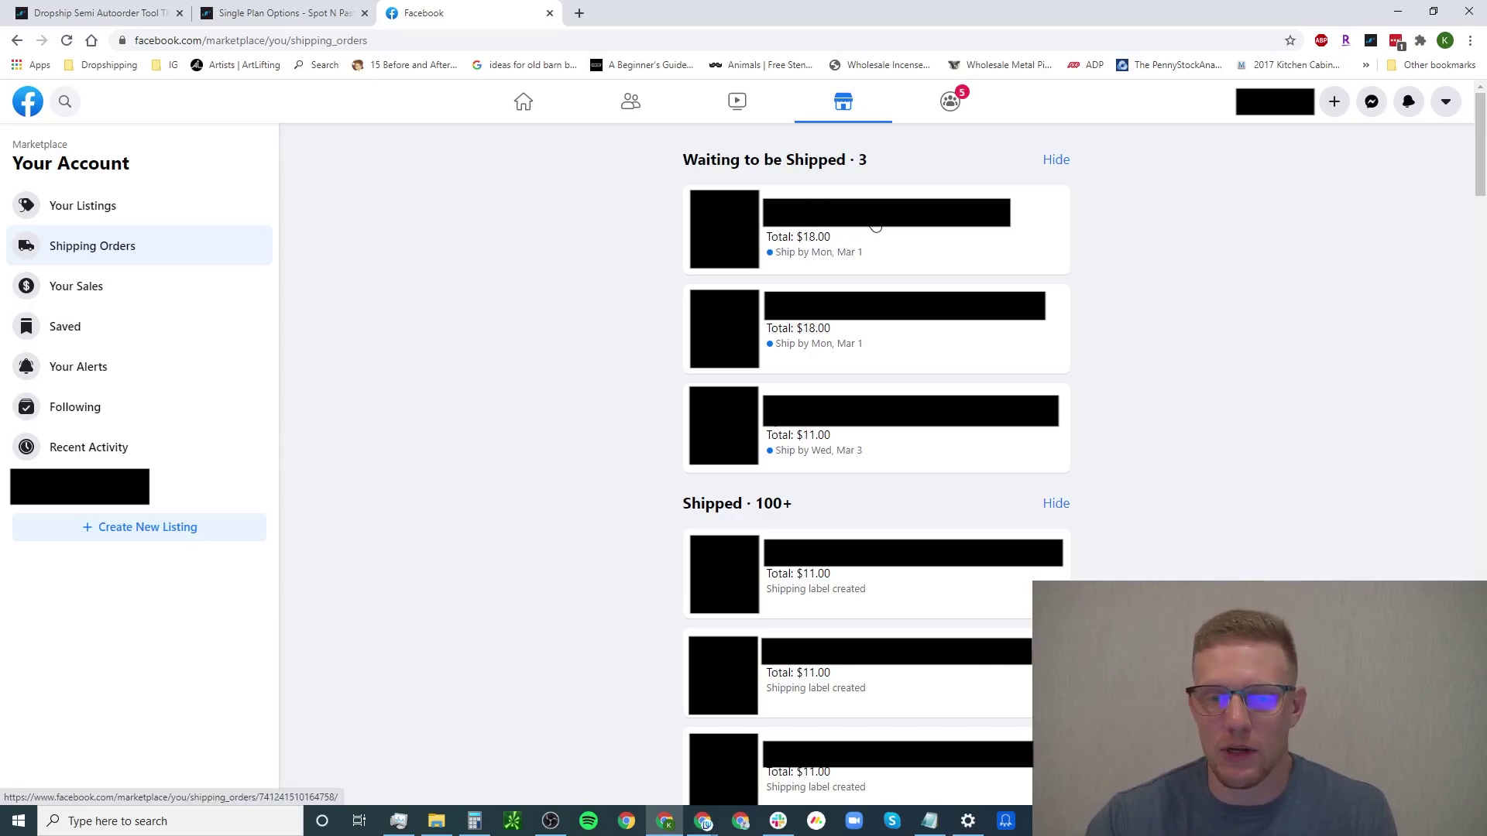
Peek at the Spot N Paste address panel, then show details of the first order waiting to be shipped
left_click(1370, 44)
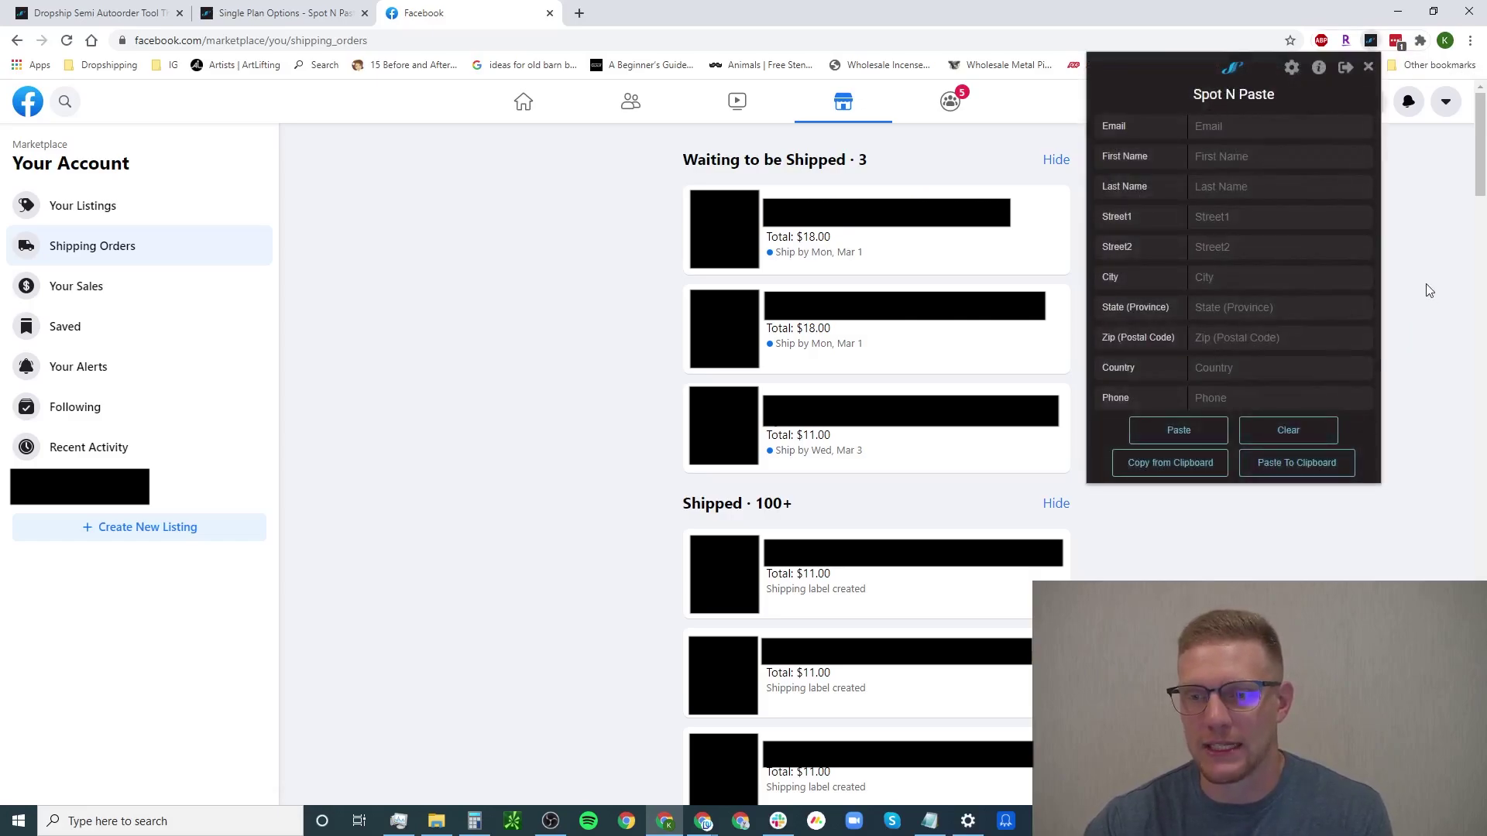
left_click(1429, 290)
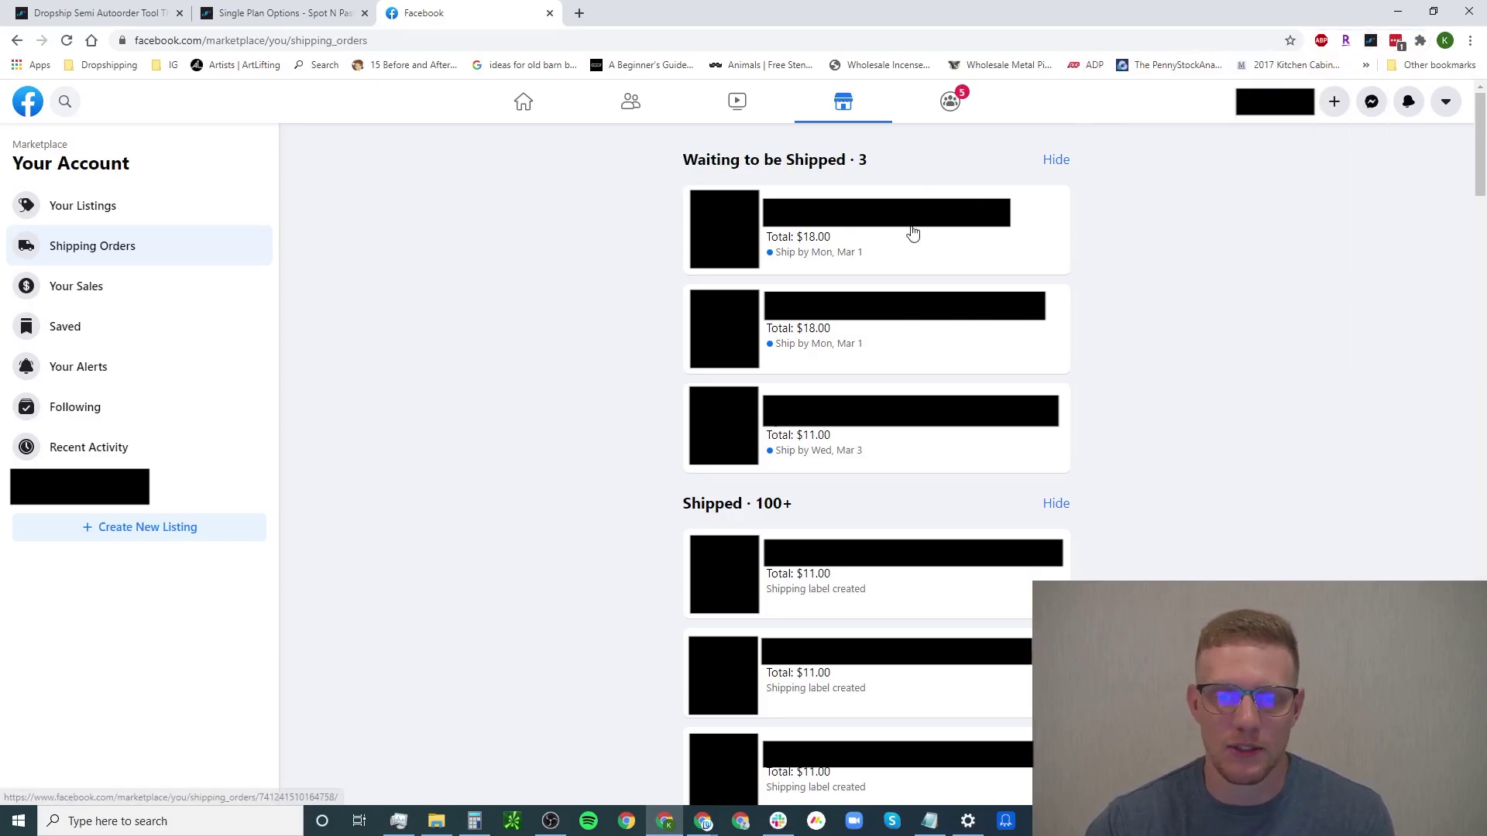
left_click(984, 244)
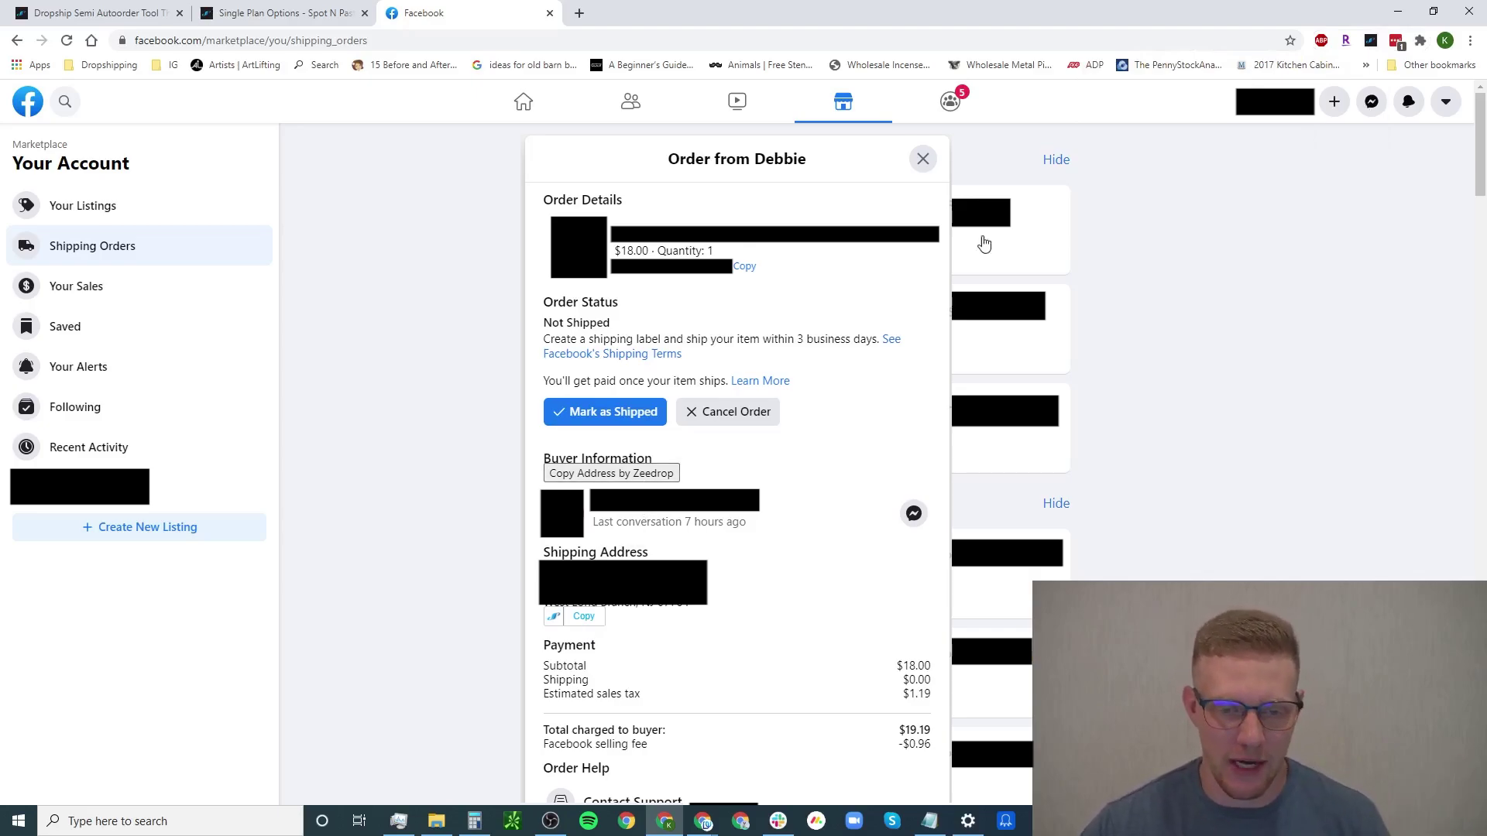
Copy the buyer's shipping address, paste it into Spot N Paste's address fields, and close the order details
left_click(587, 620)
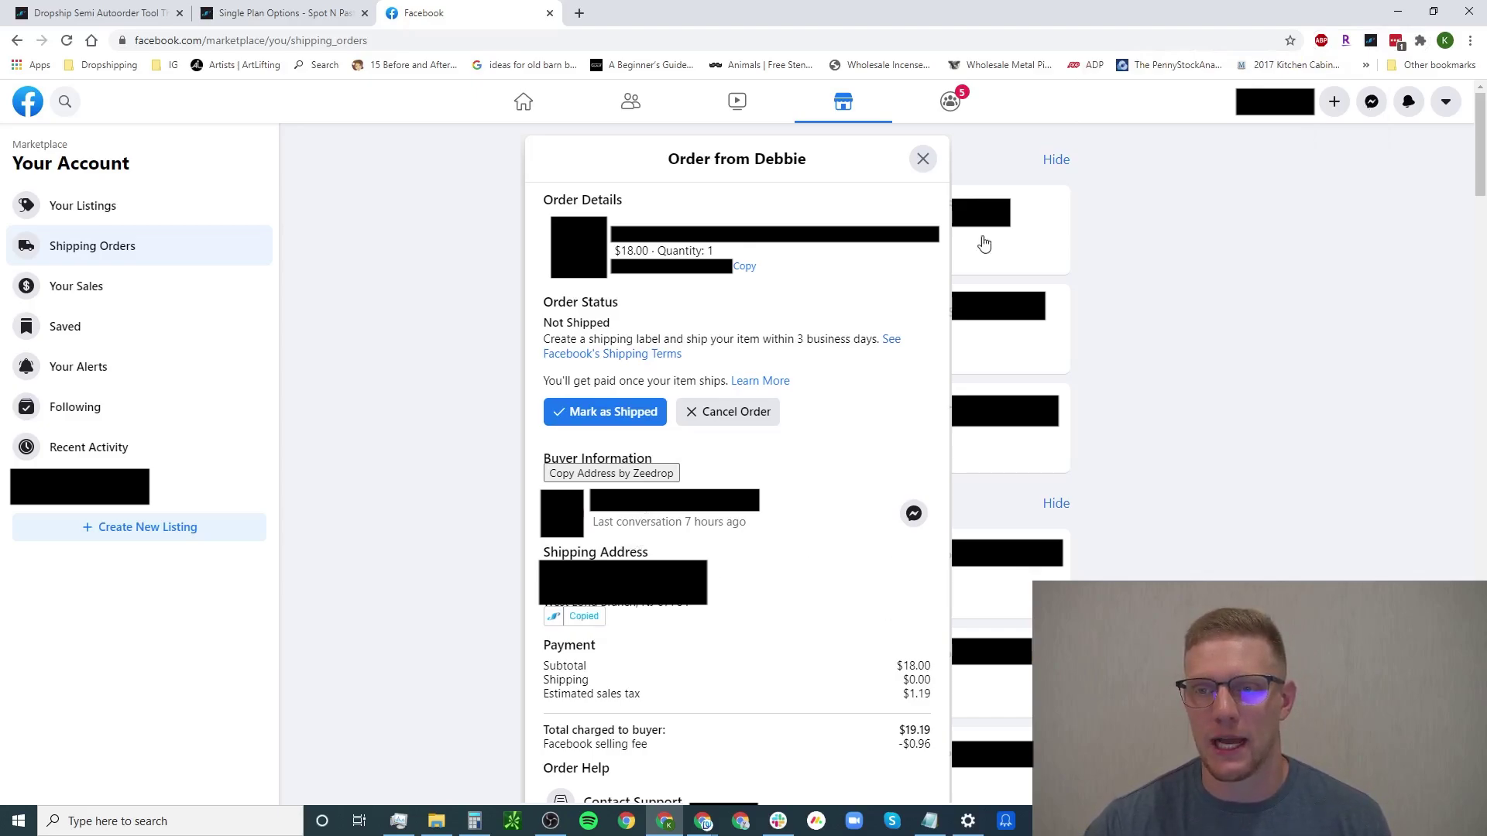
left_click(1371, 40)
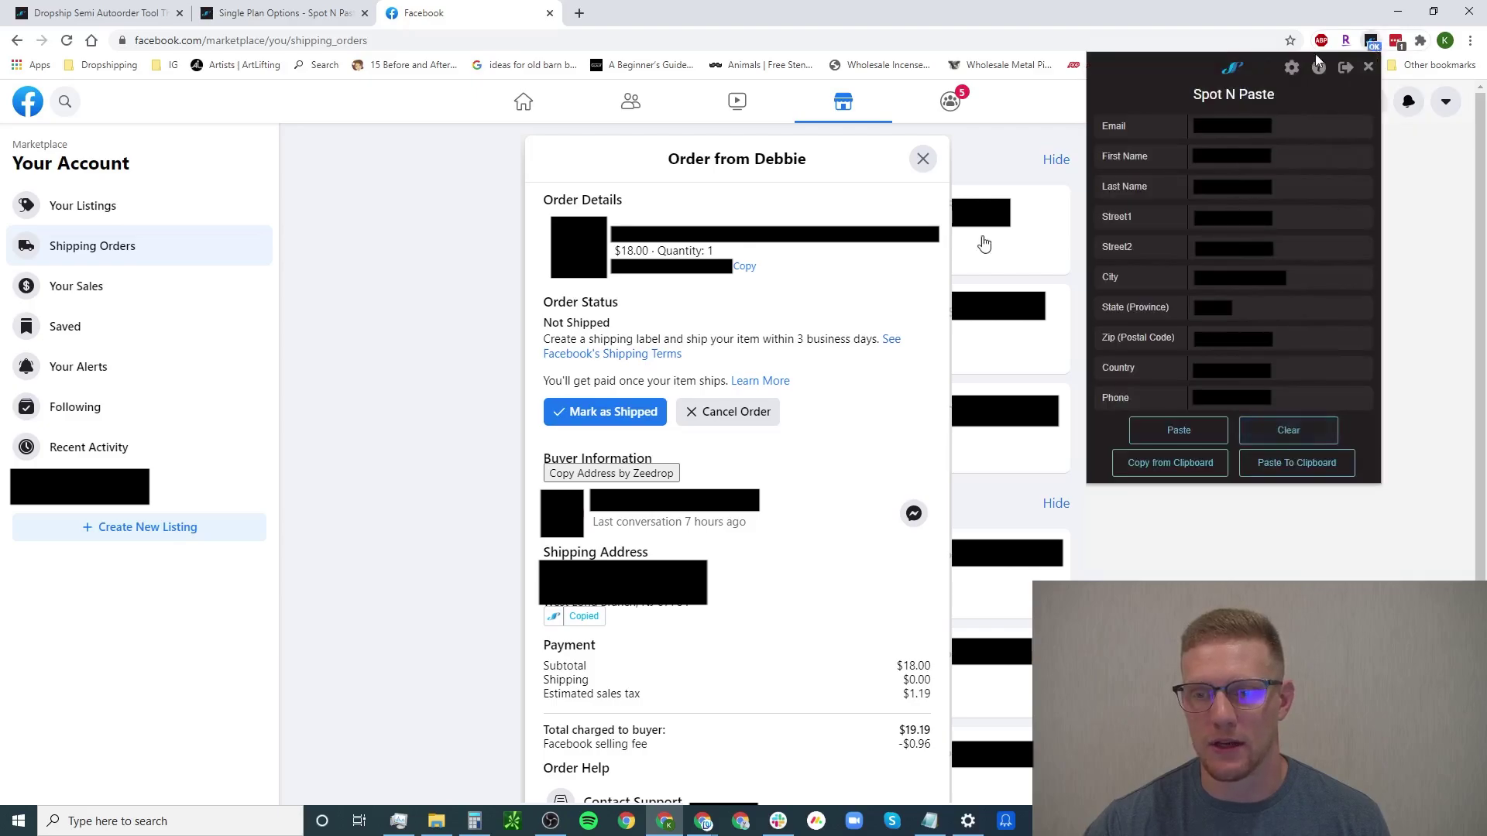
left_click(1296, 462)
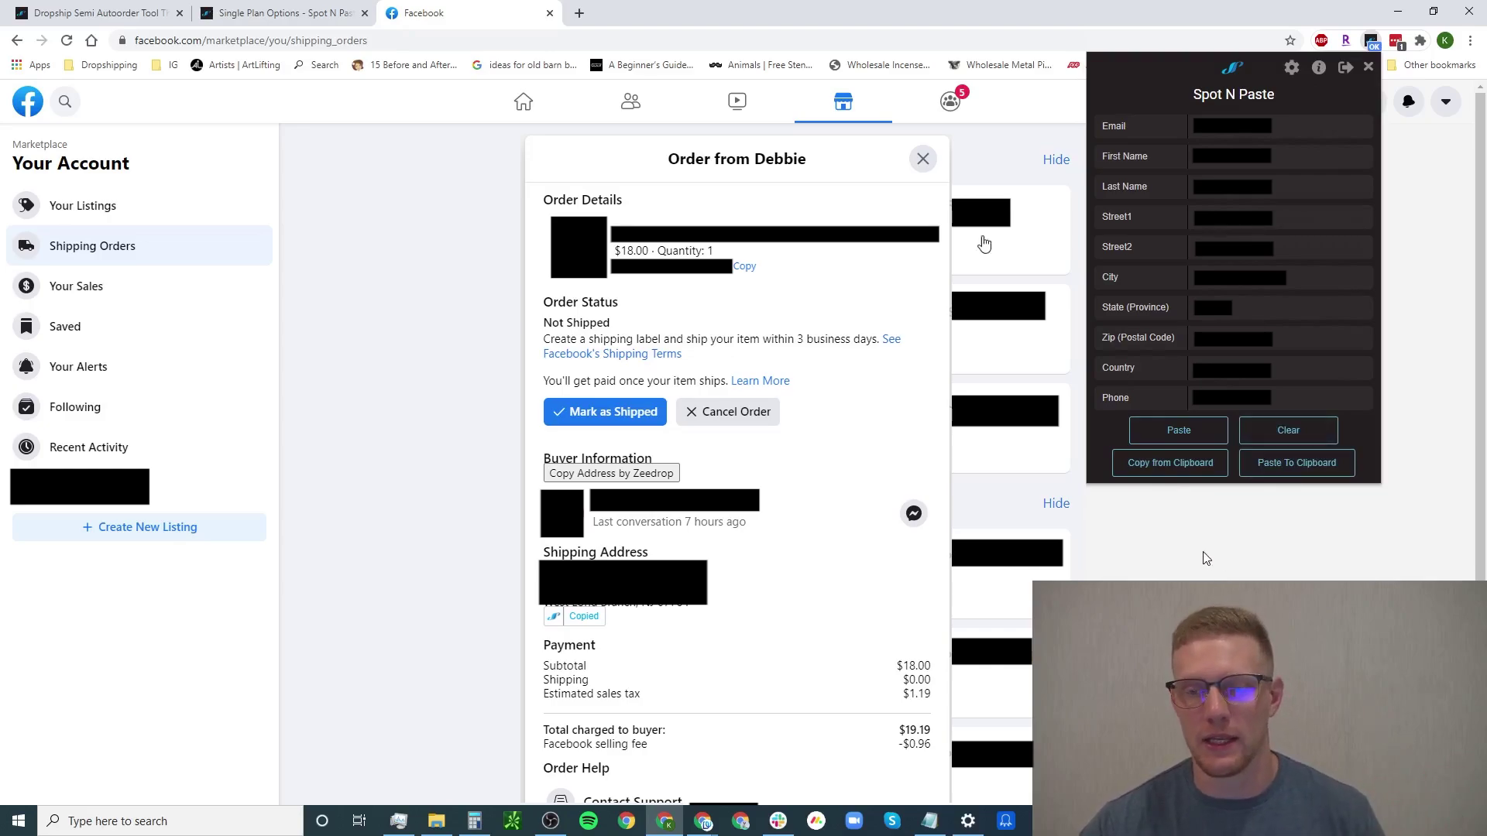
left_click(1208, 443)
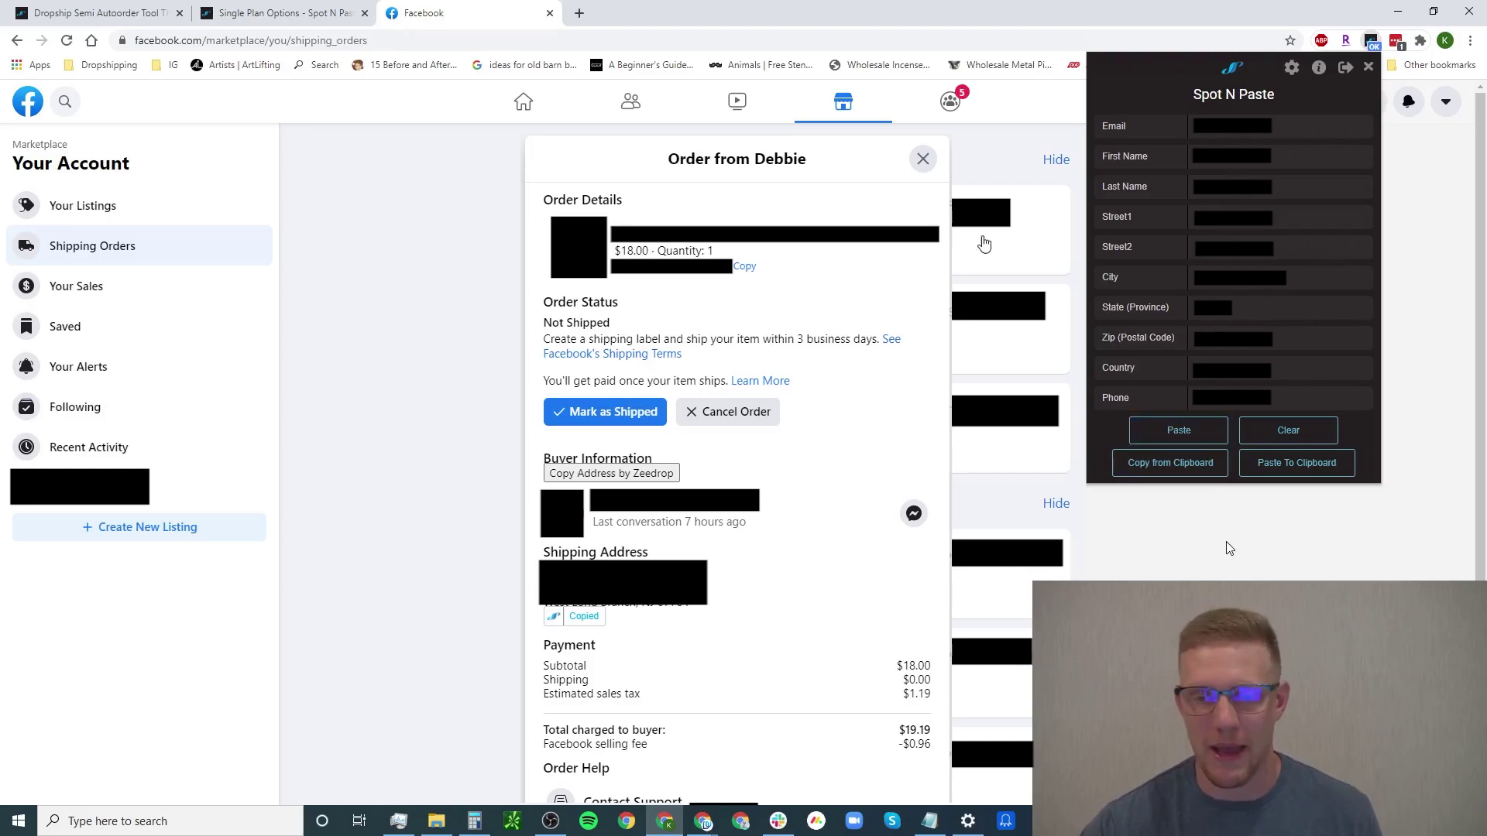
left_click(984, 245)
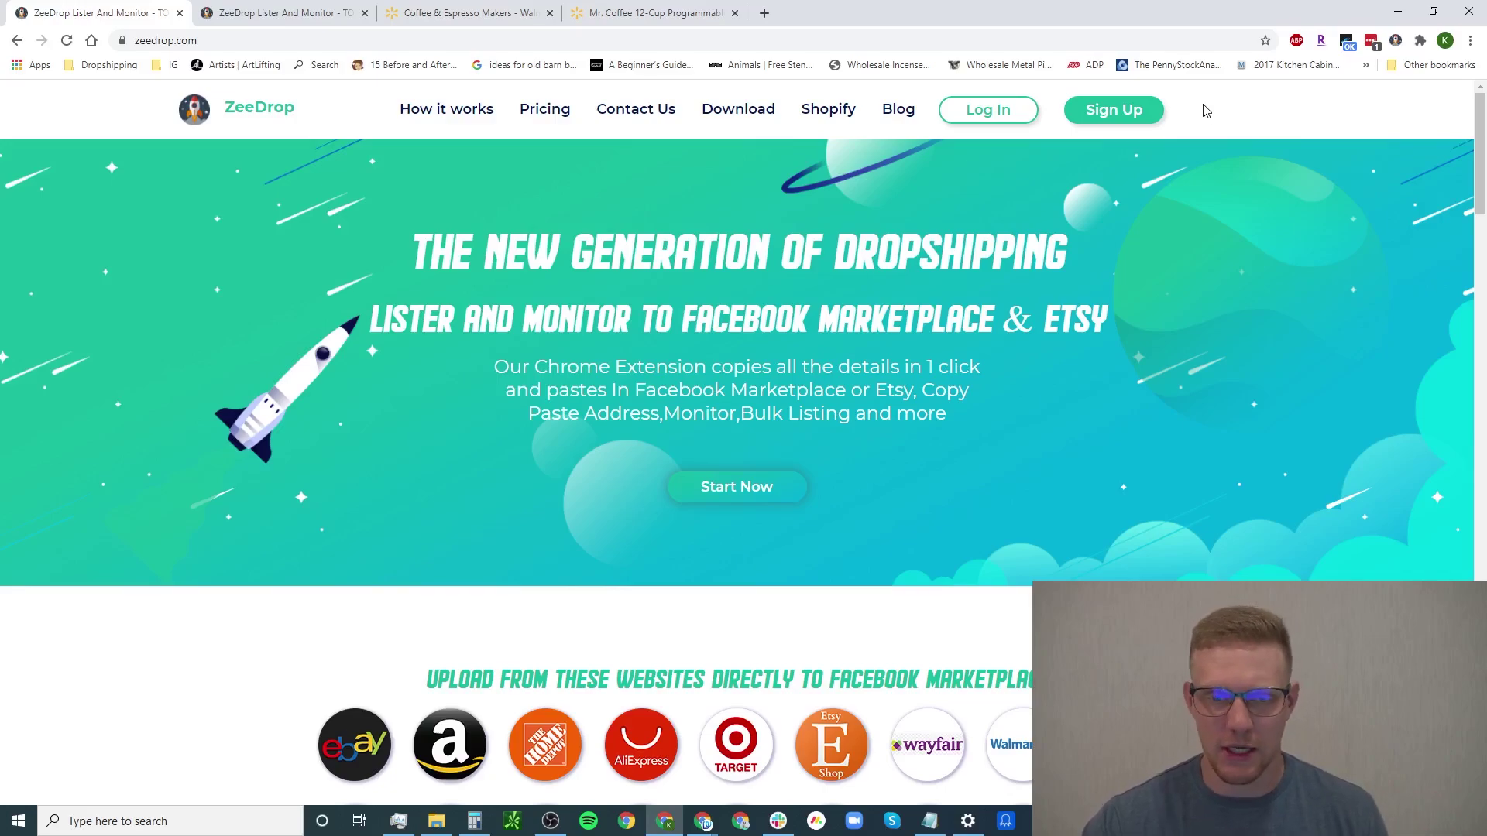
scroll(1273, 331, "down", 4)
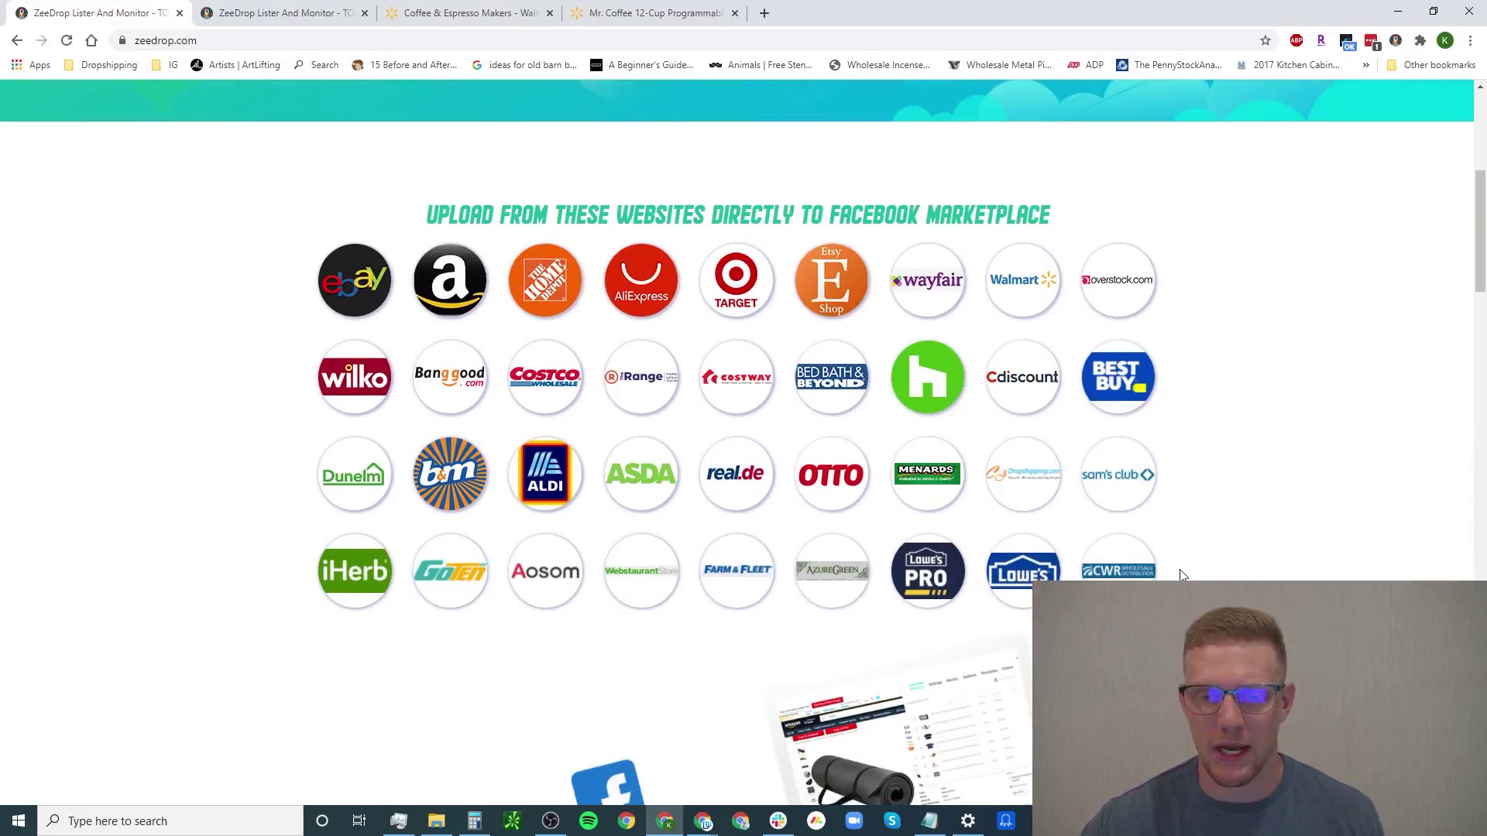
scroll(1281, 328, "down", 1)
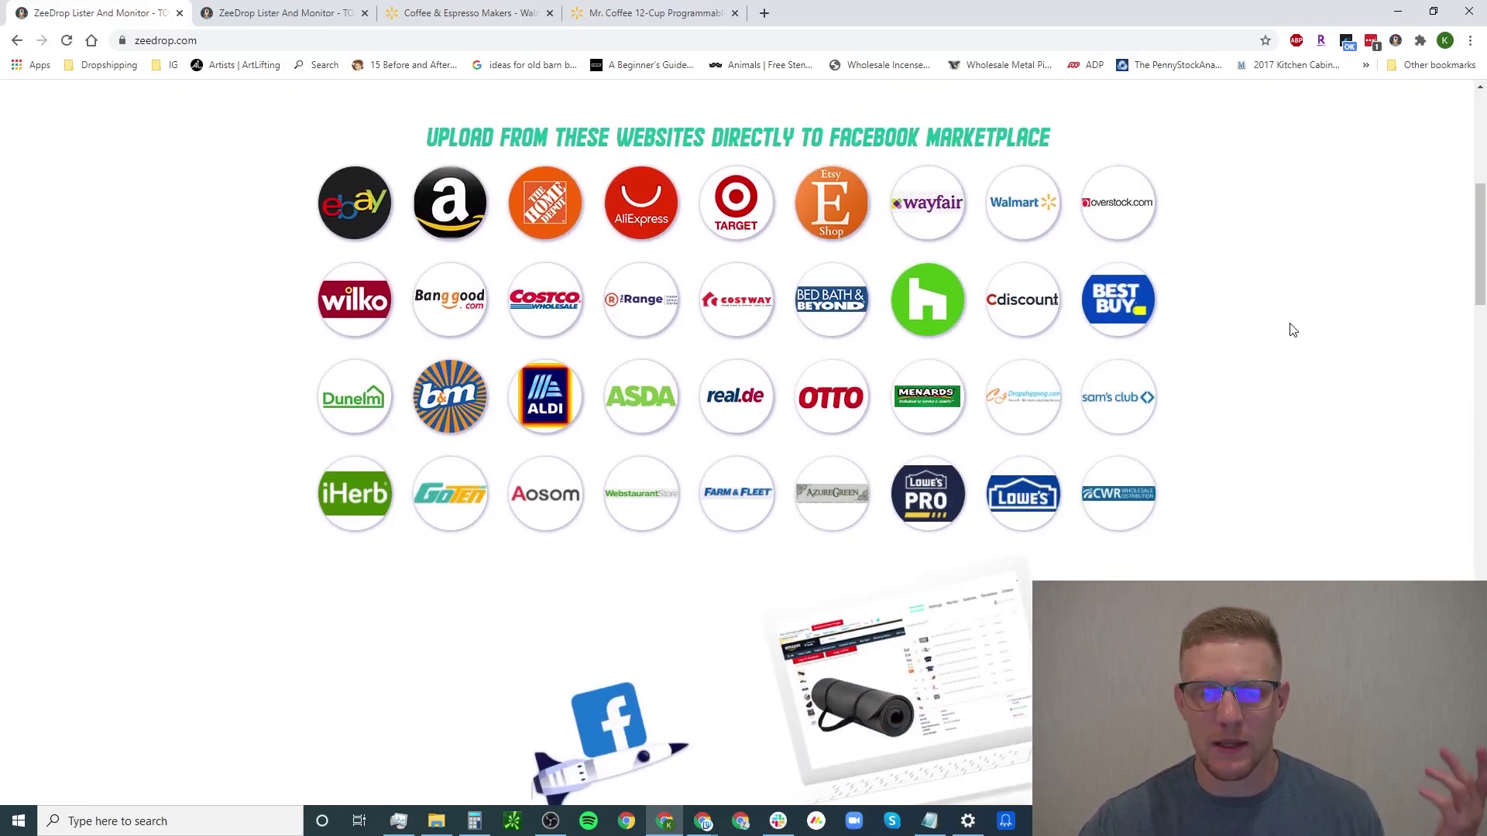
scroll(1290, 331, "down", 1)
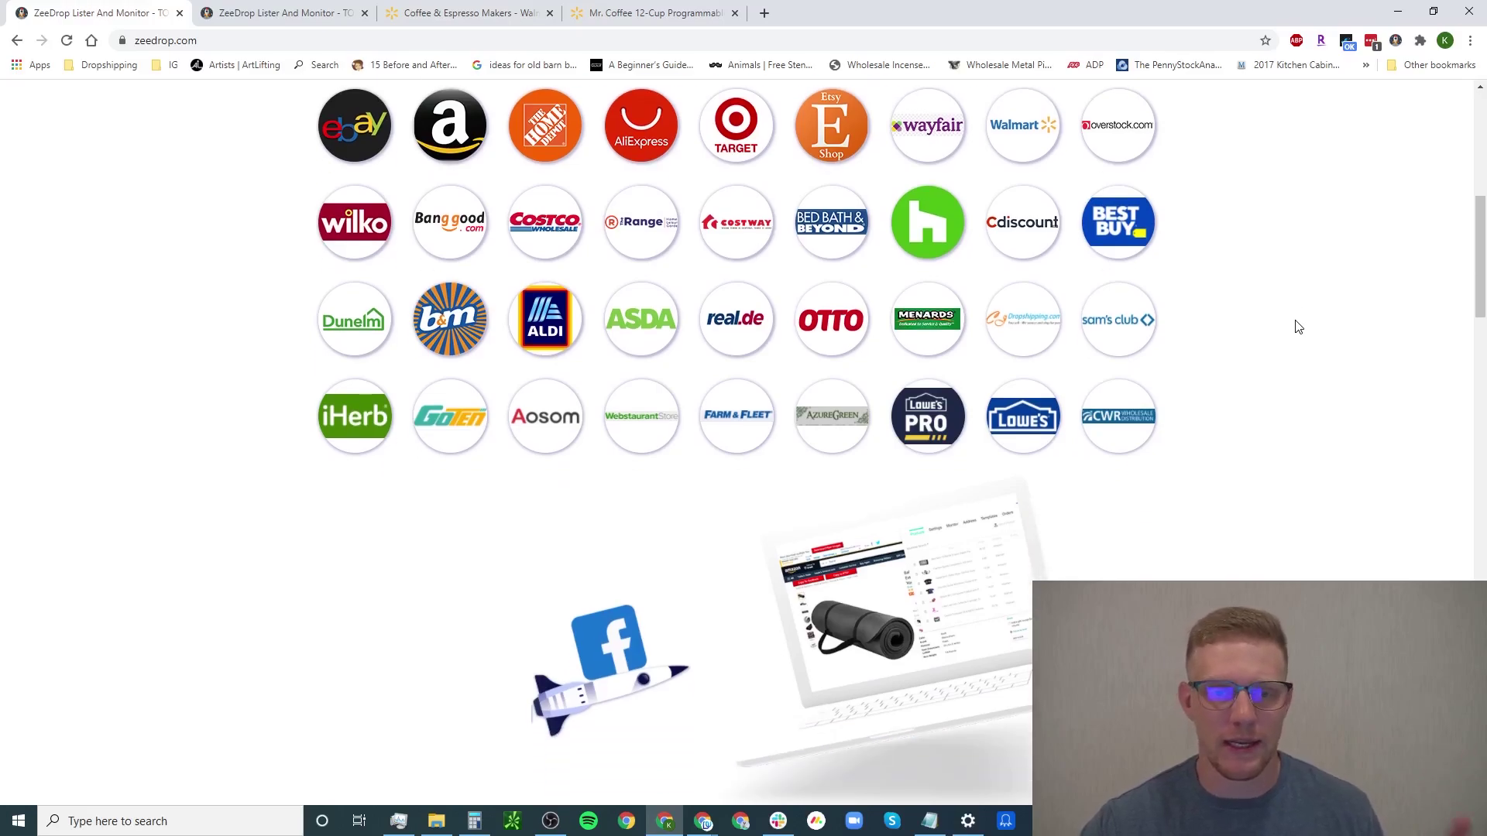
scroll(1297, 327, "up", 1)
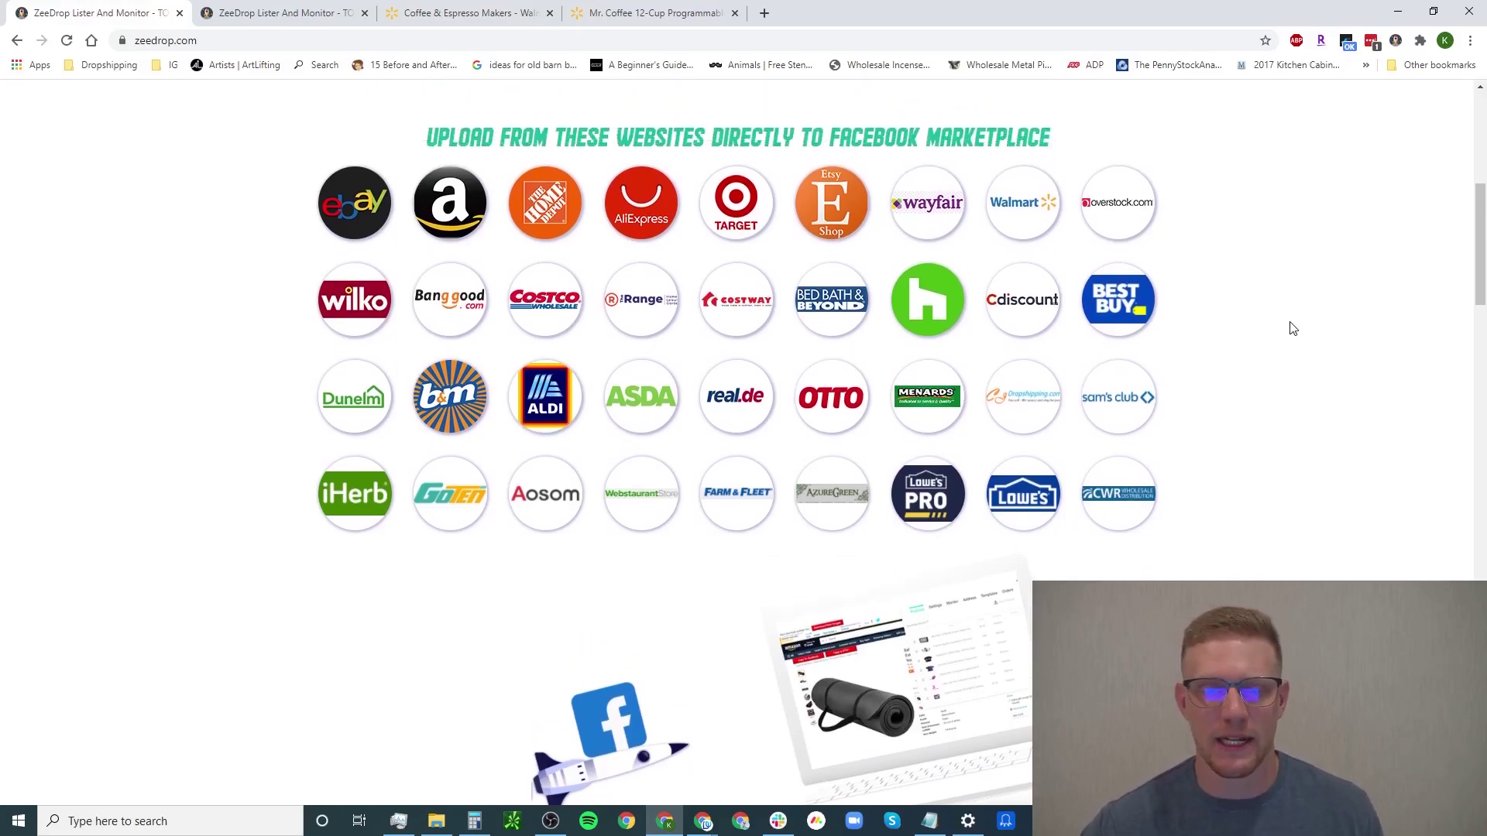
scroll(1279, 327, "down", 2)
scroll(1277, 323, "up", 1)
scroll(1277, 321, "down", 1)
scroll(1273, 316, "up", 3)
scroll(1158, 365, "down", 1)
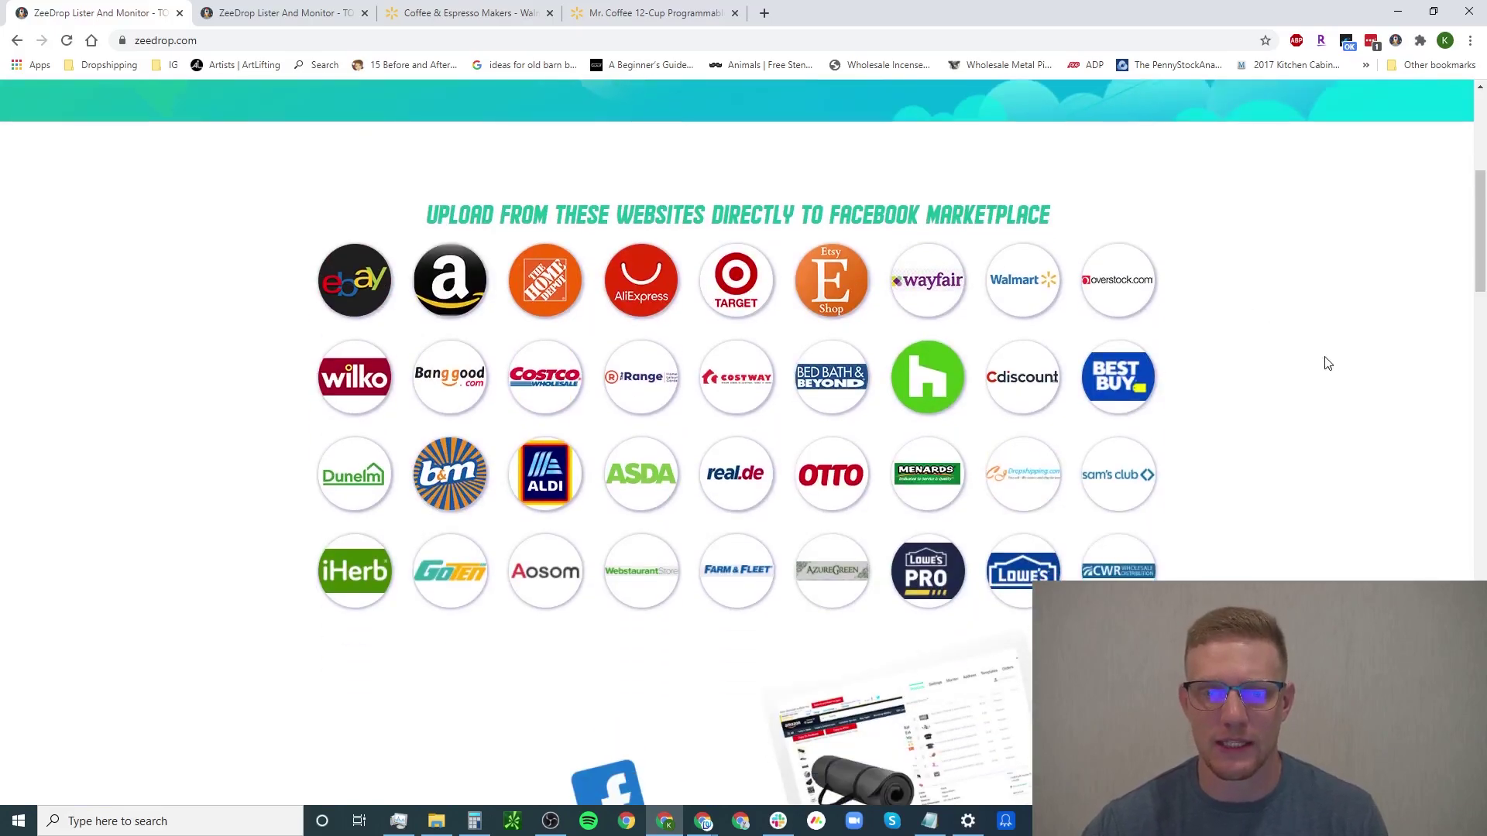
scroll(1336, 351, "up", 2)
scroll(1334, 351, "up", 1)
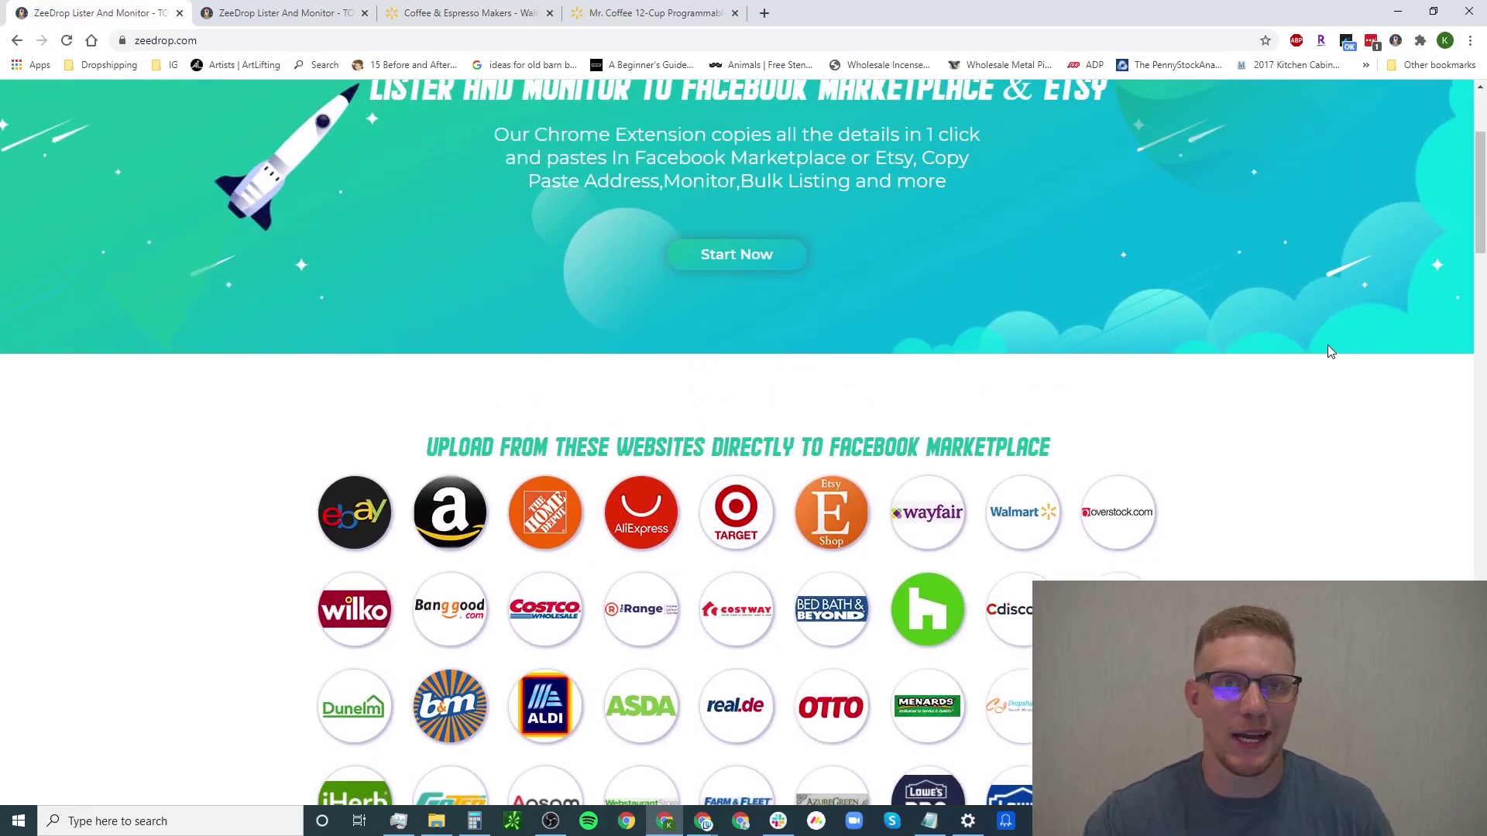
scroll(1331, 352, "up", 1)
scroll(1328, 344, "up", 1)
scroll(1312, 343, "up", 1)
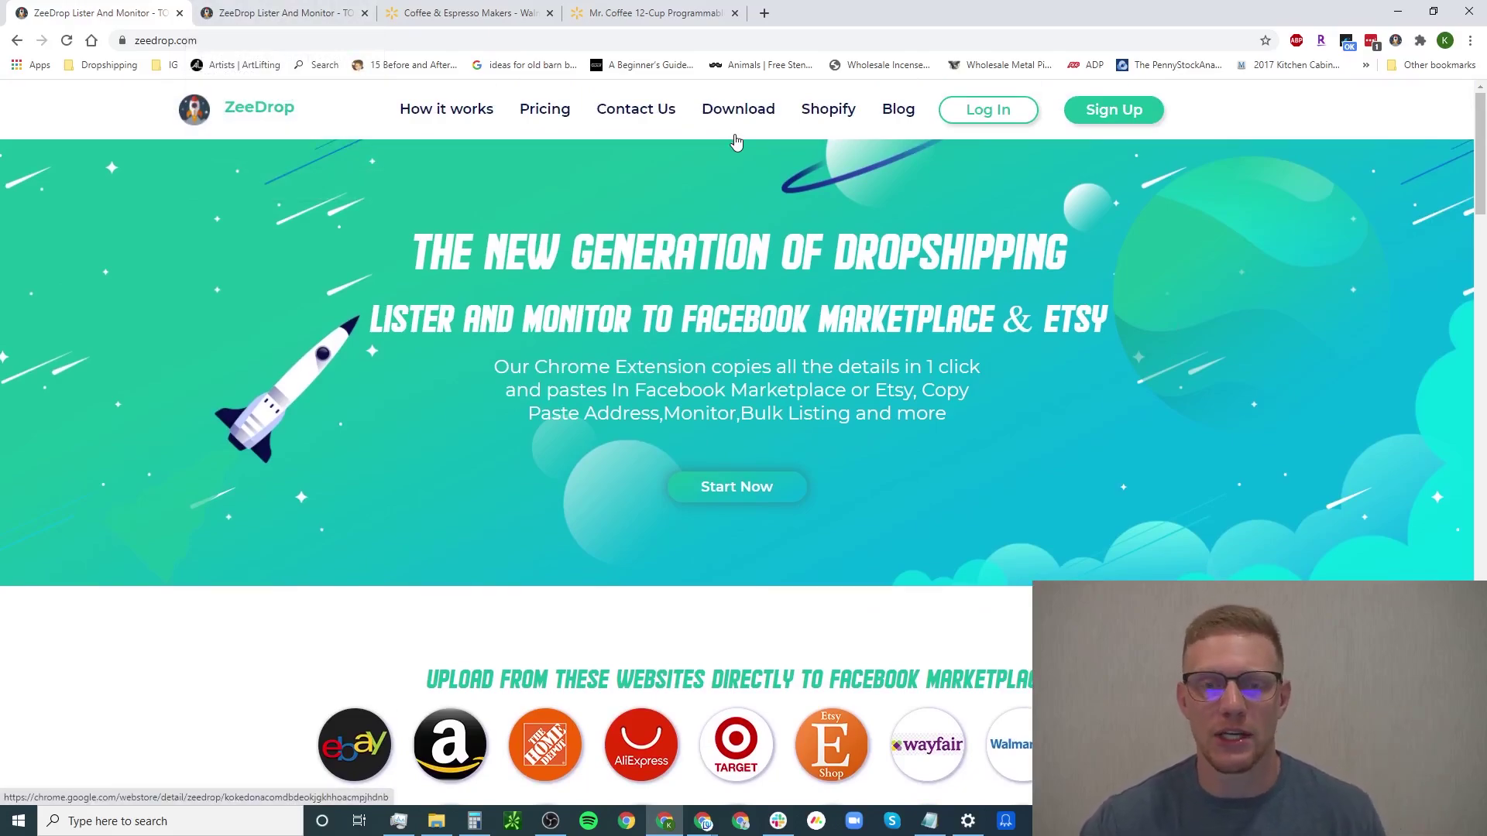
Show ZeeDrop's pricing section: free 7-day trial, then $10 per month
left_click(279, 14)
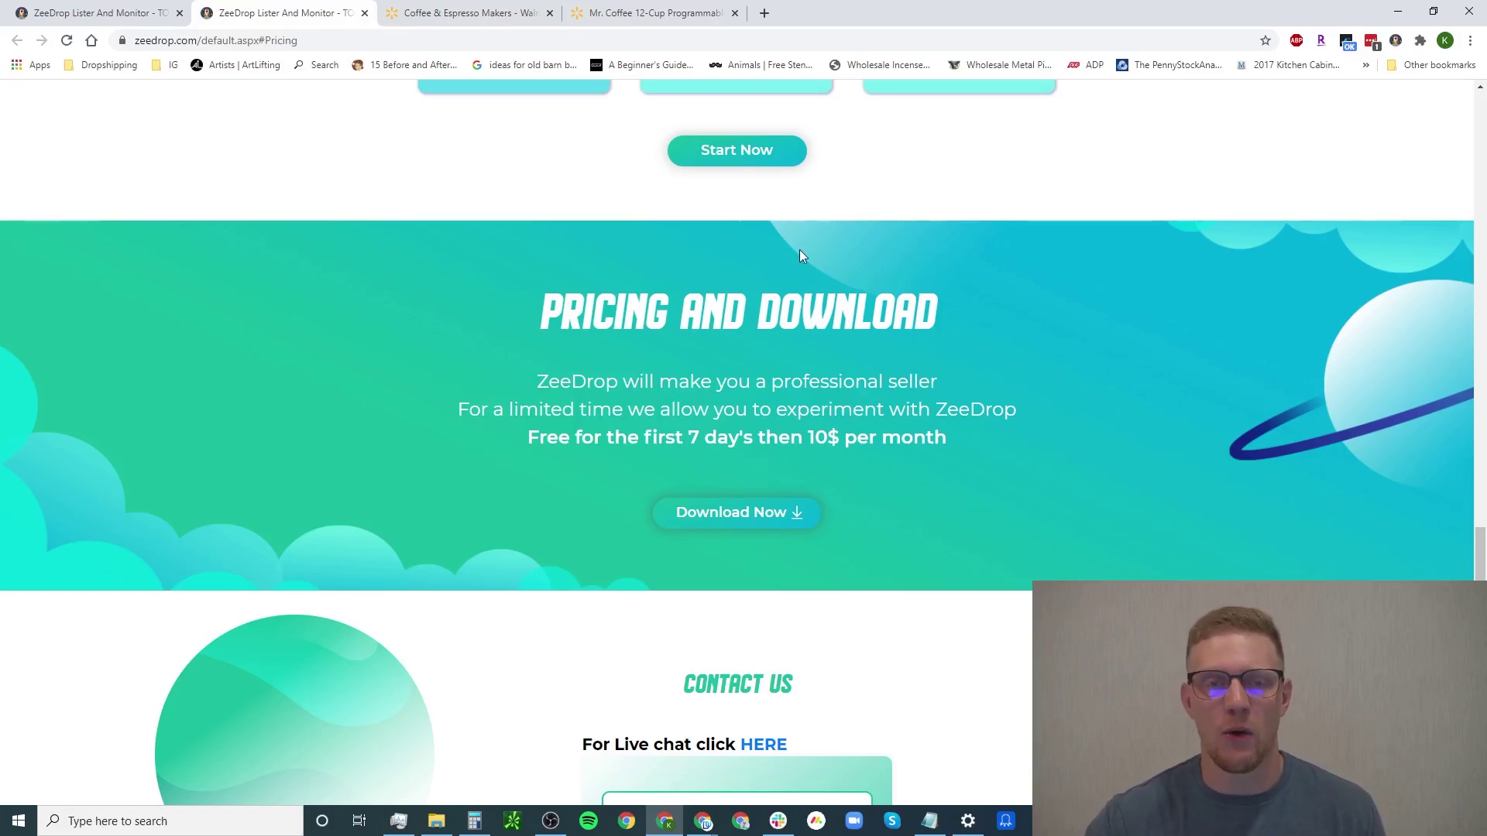
From the Walmart Mr. Coffee 12-Cup Coffeemaker page, send its details to Facebook Marketplace via Copy To Facebook
left_click(422, 17)
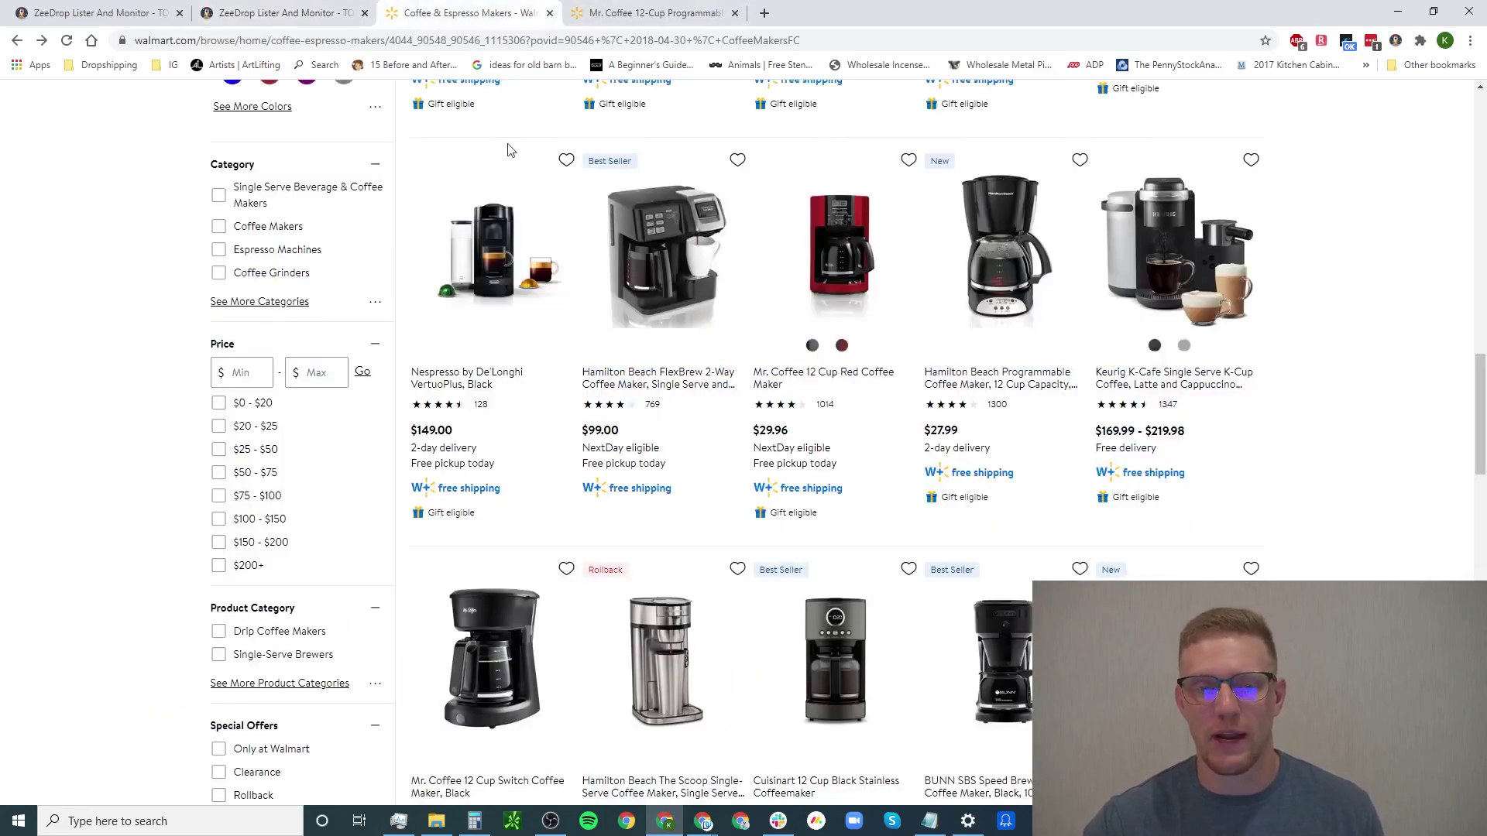
left_click(669, 17)
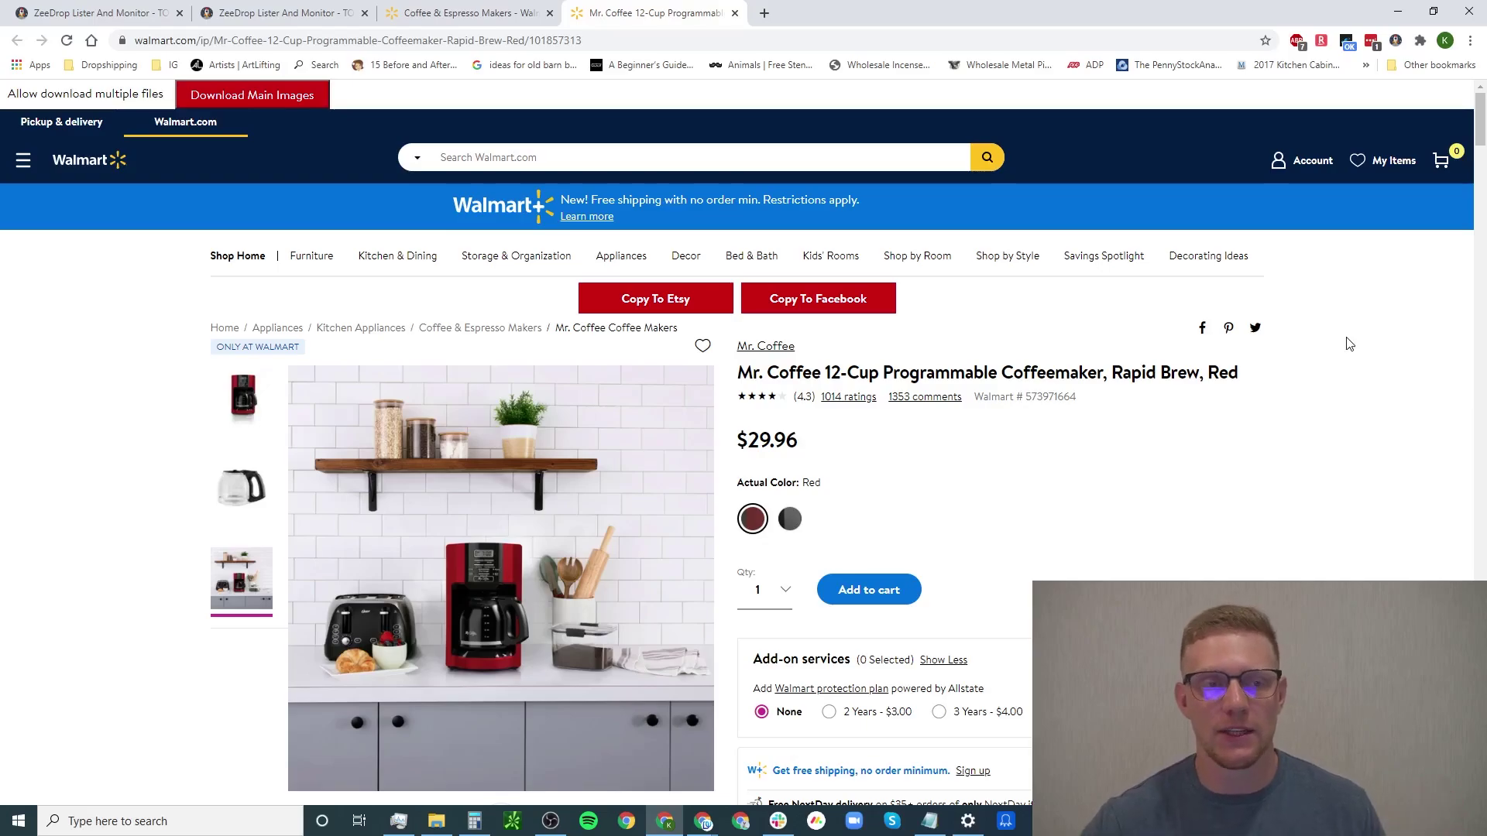
left_click(831, 305)
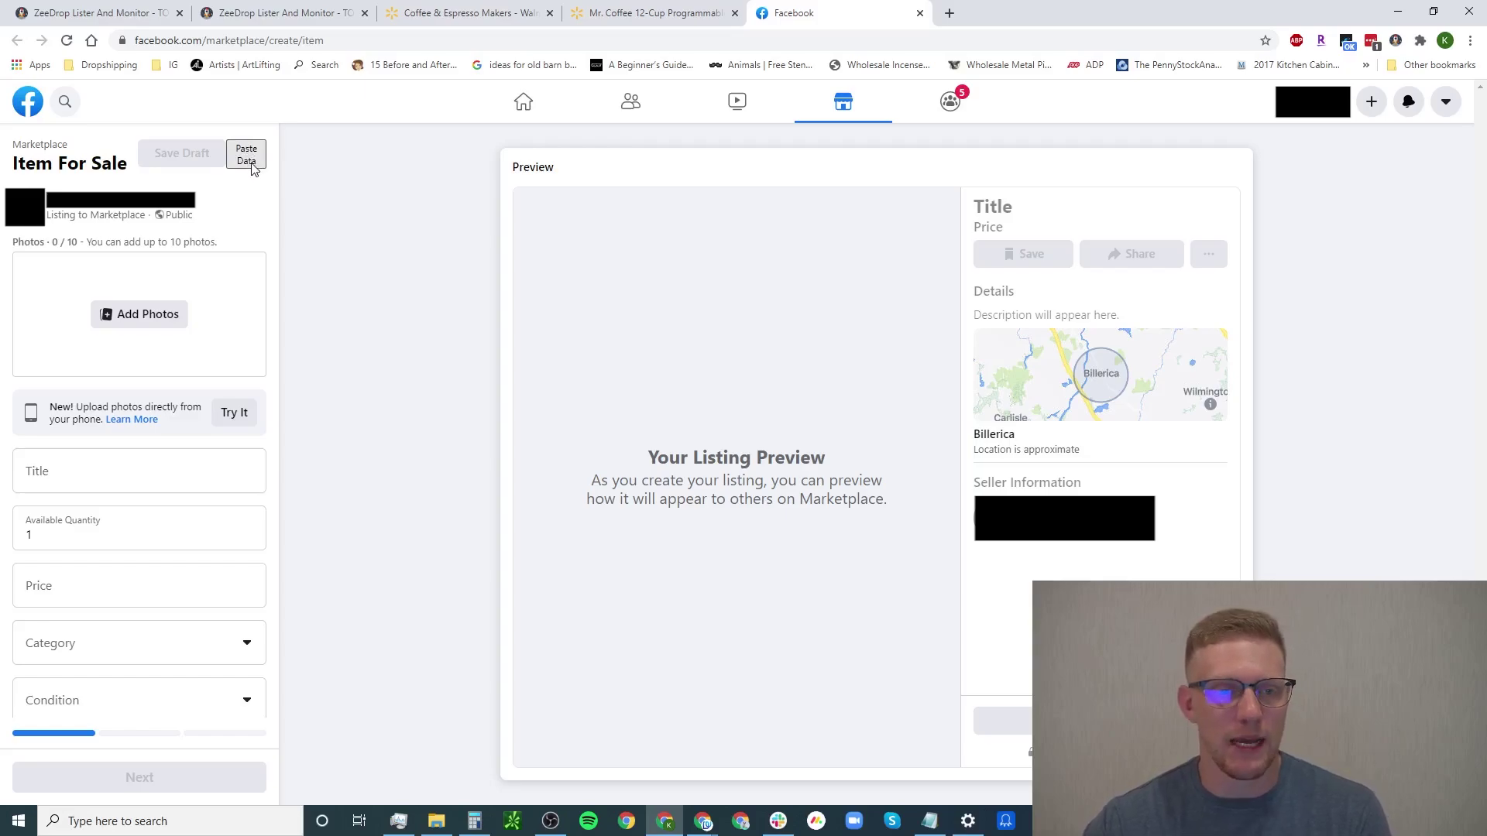
Paste the copied coffeemaker data into the listing form and remove the 'Mr.' product tag
left_click(248, 161)
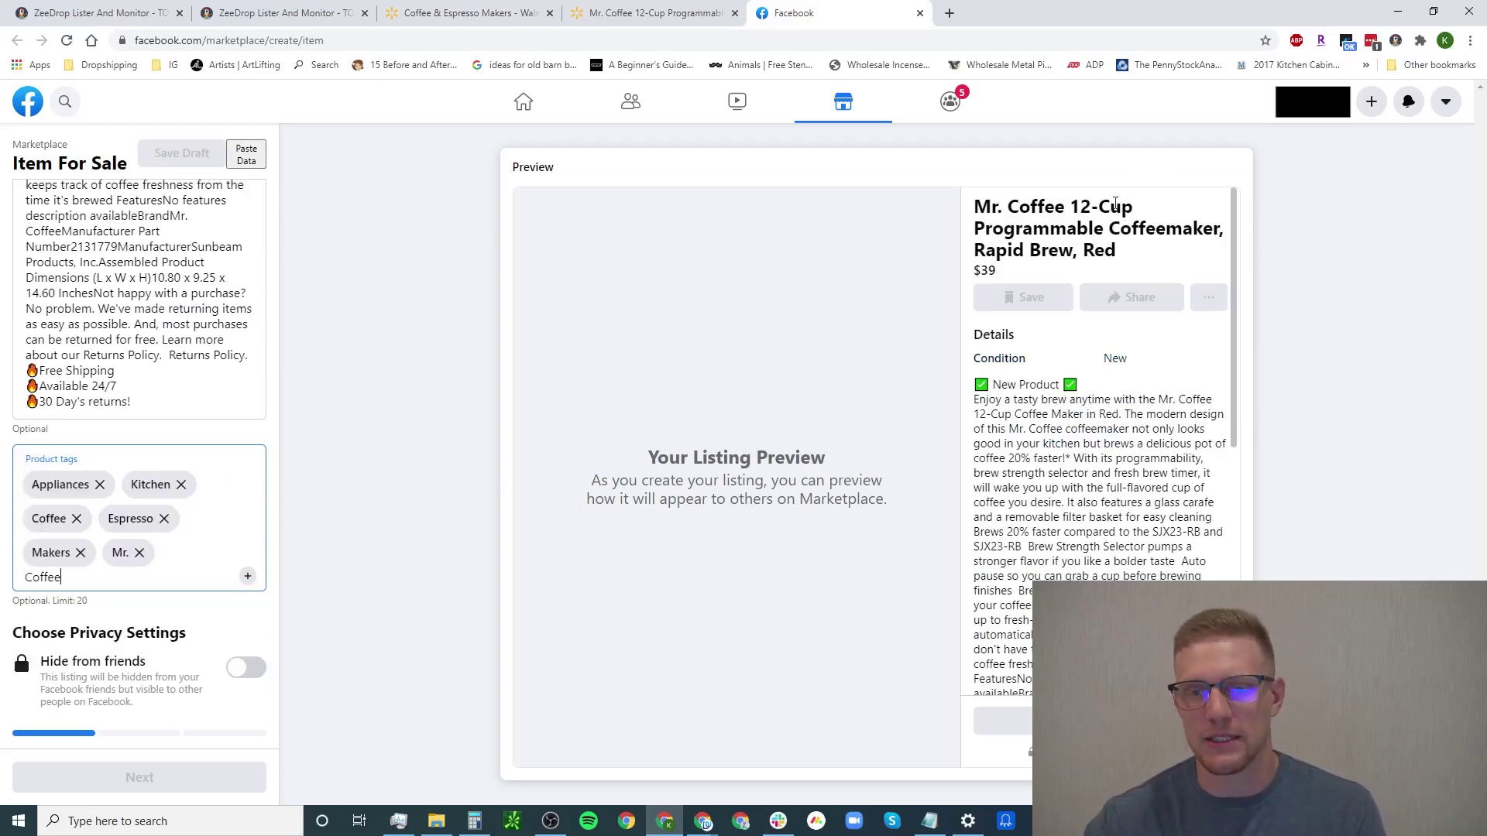
left_click(656, 13)
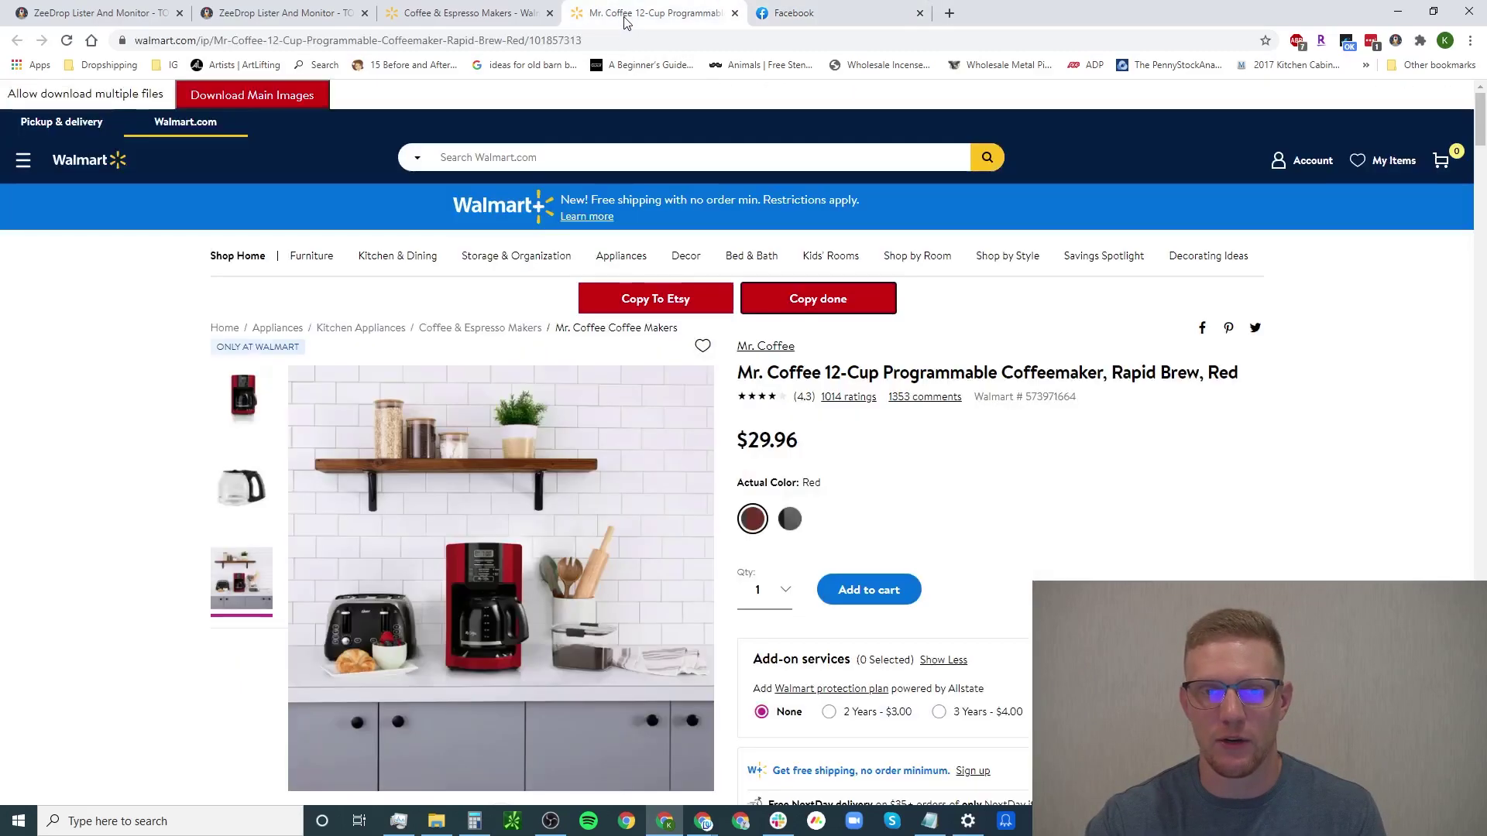
left_click(814, 14)
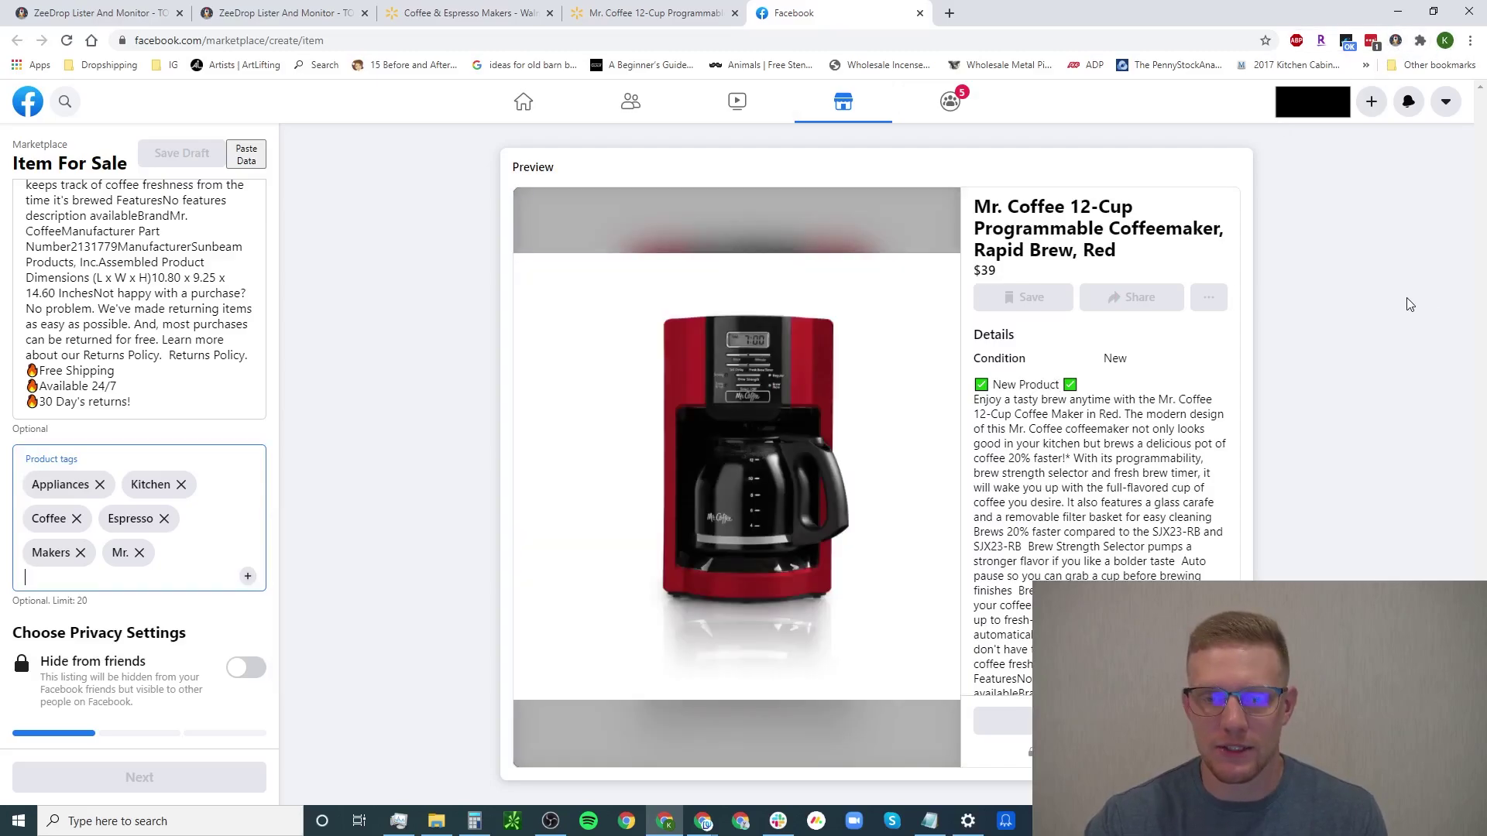
mouse_move(1099, 499)
scroll(1137, 497, "down", 2)
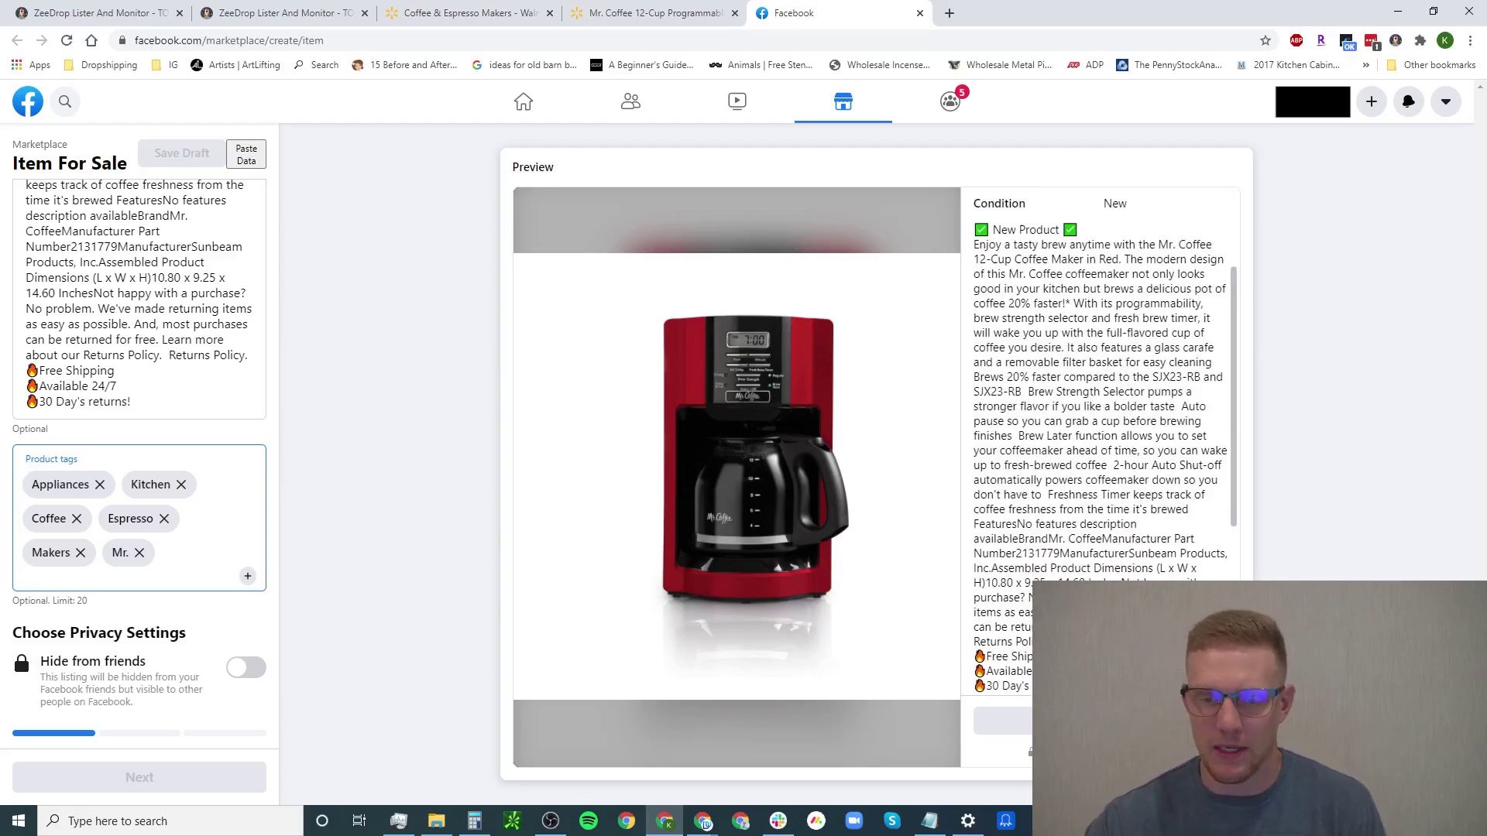
scroll(1092, 581, "down", 1)
scroll(1099, 557, "down", 1)
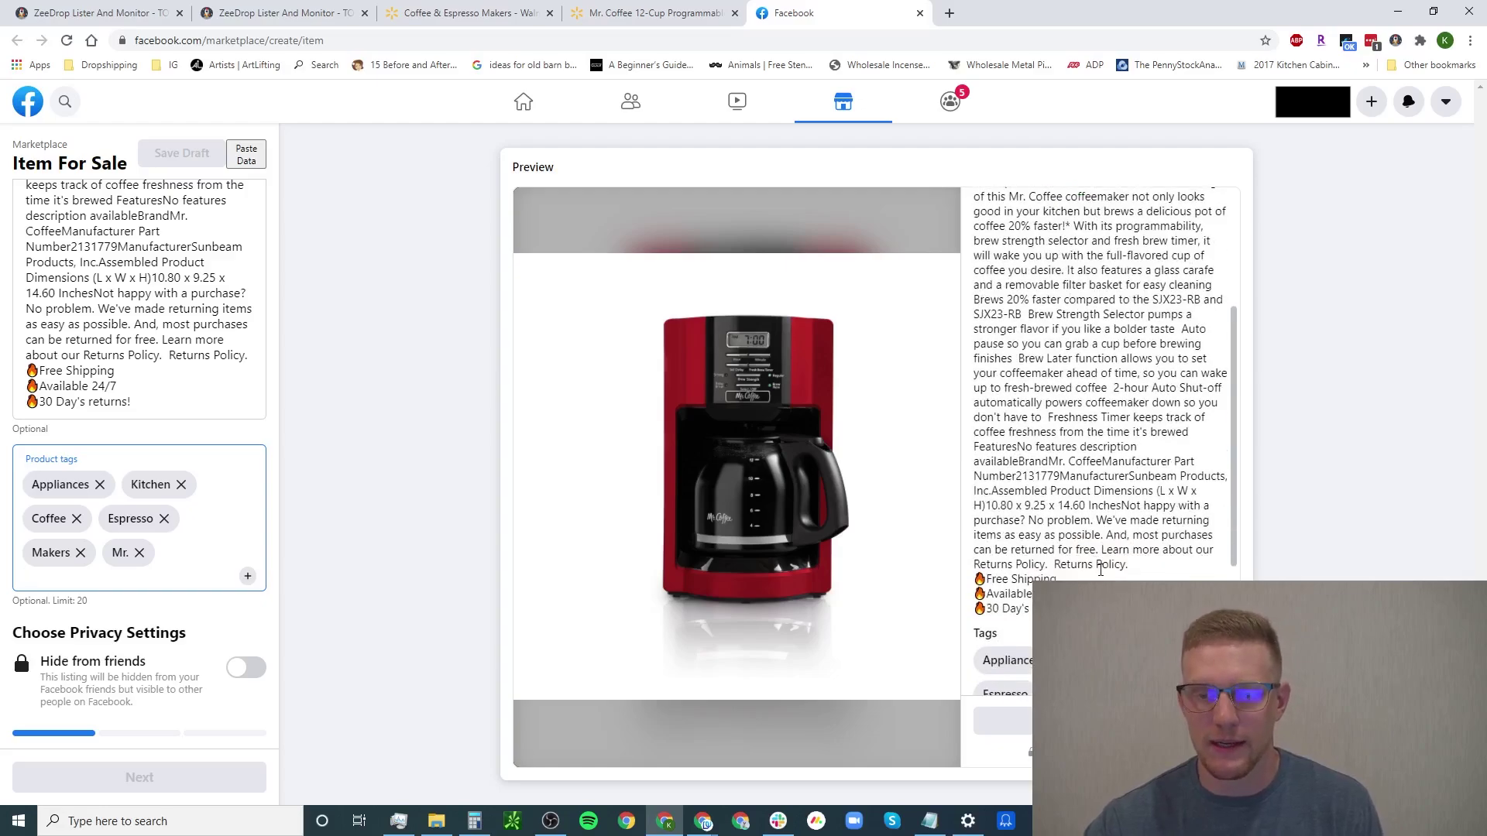
scroll(1098, 570, "down", 2)
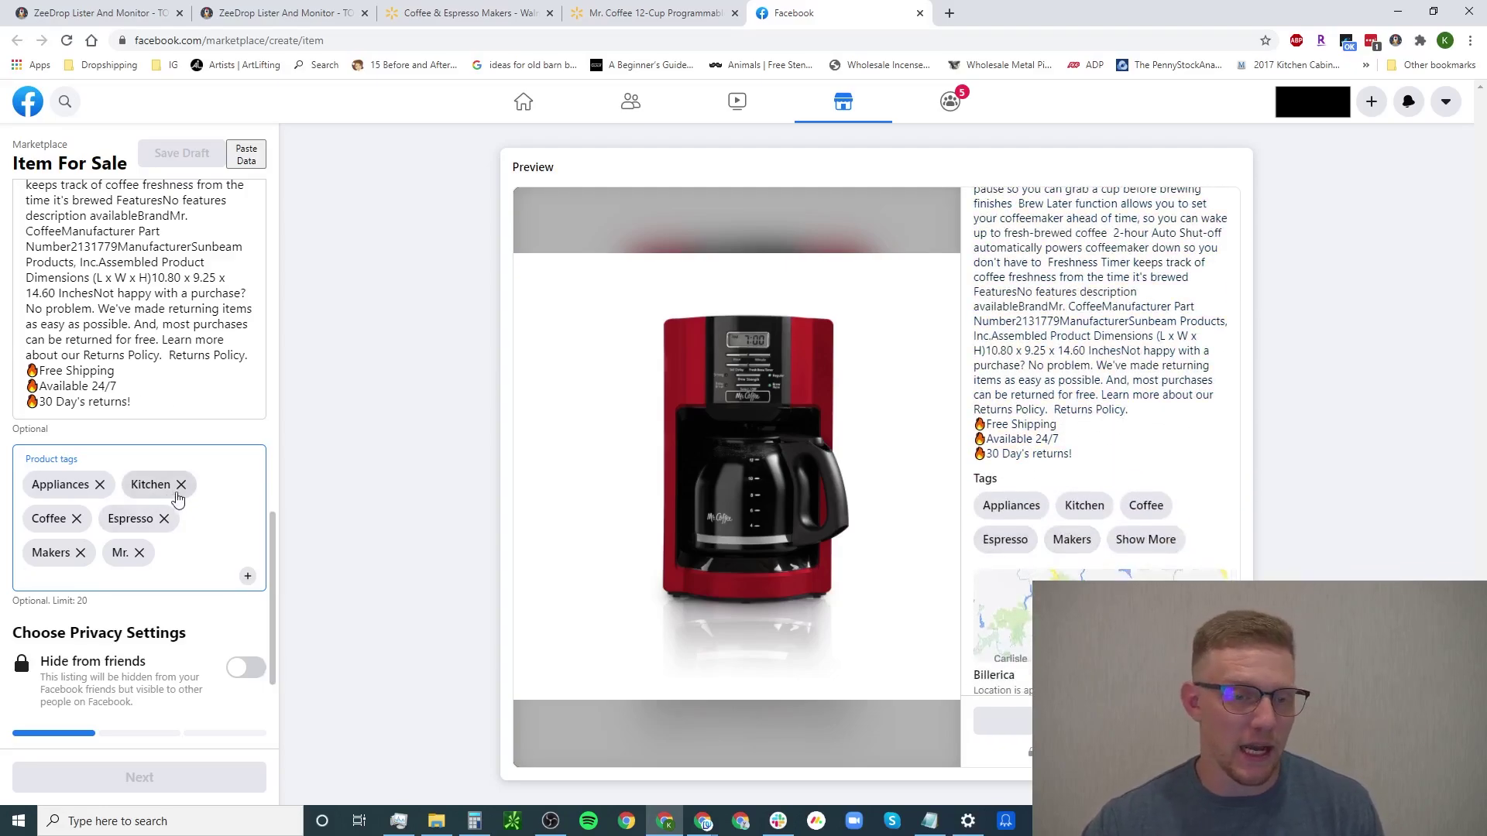
left_click(137, 556)
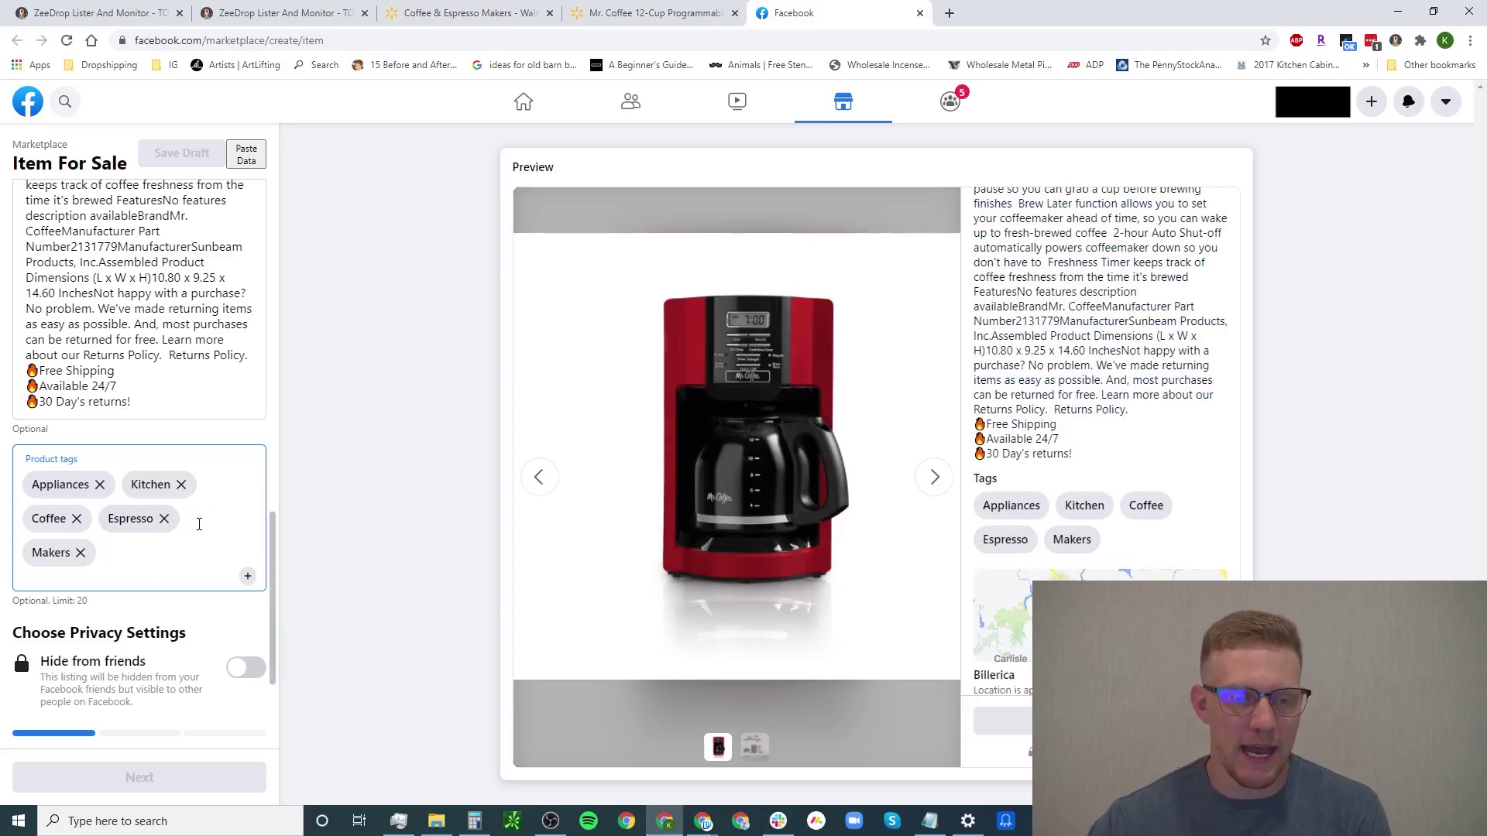
scroll(201, 525, "up", 2)
scroll(203, 523, "up", 2)
scroll(213, 520, "up", 1)
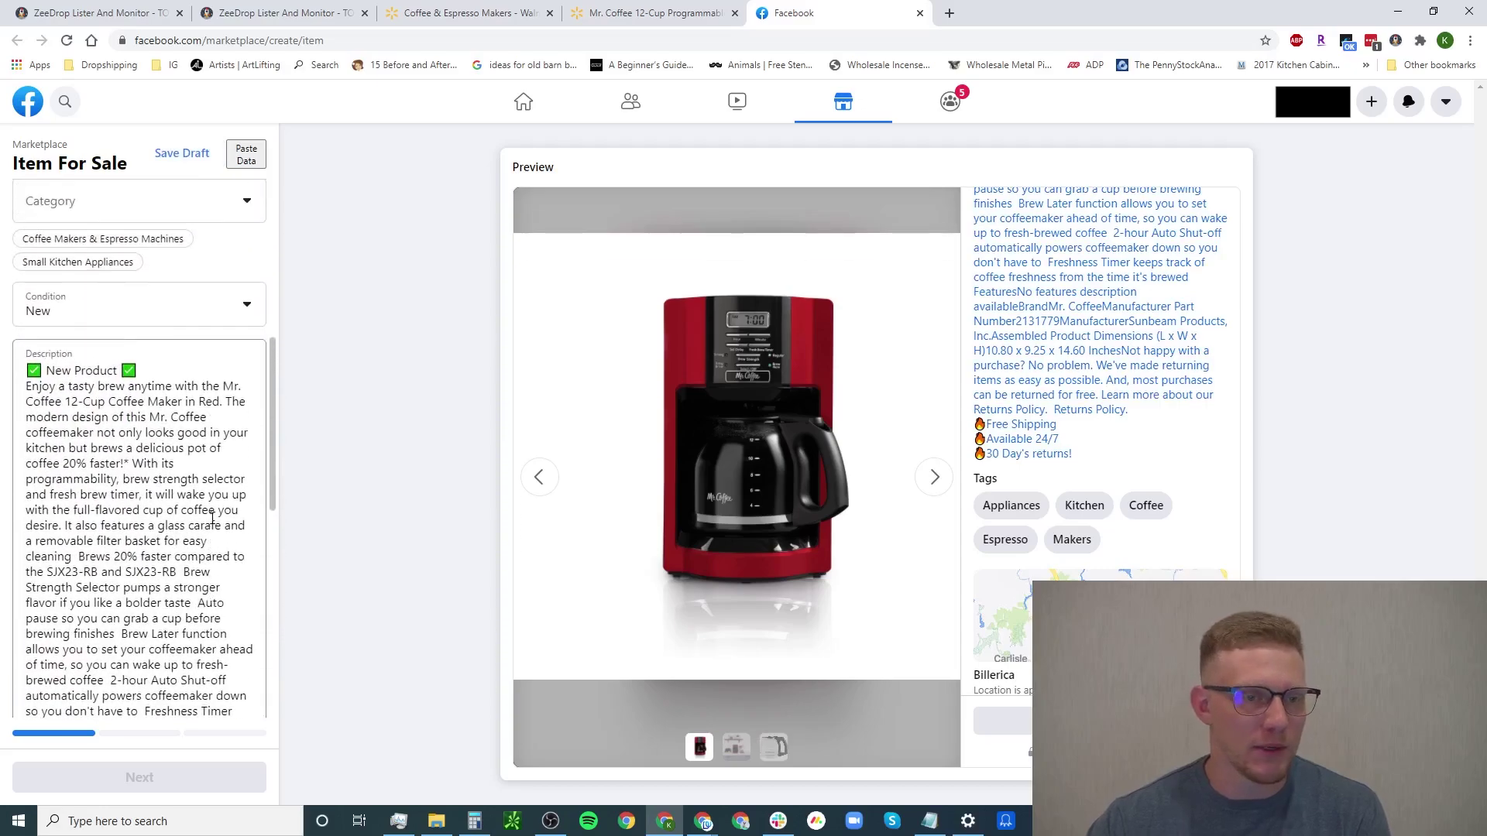
scroll(213, 520, "up", 1)
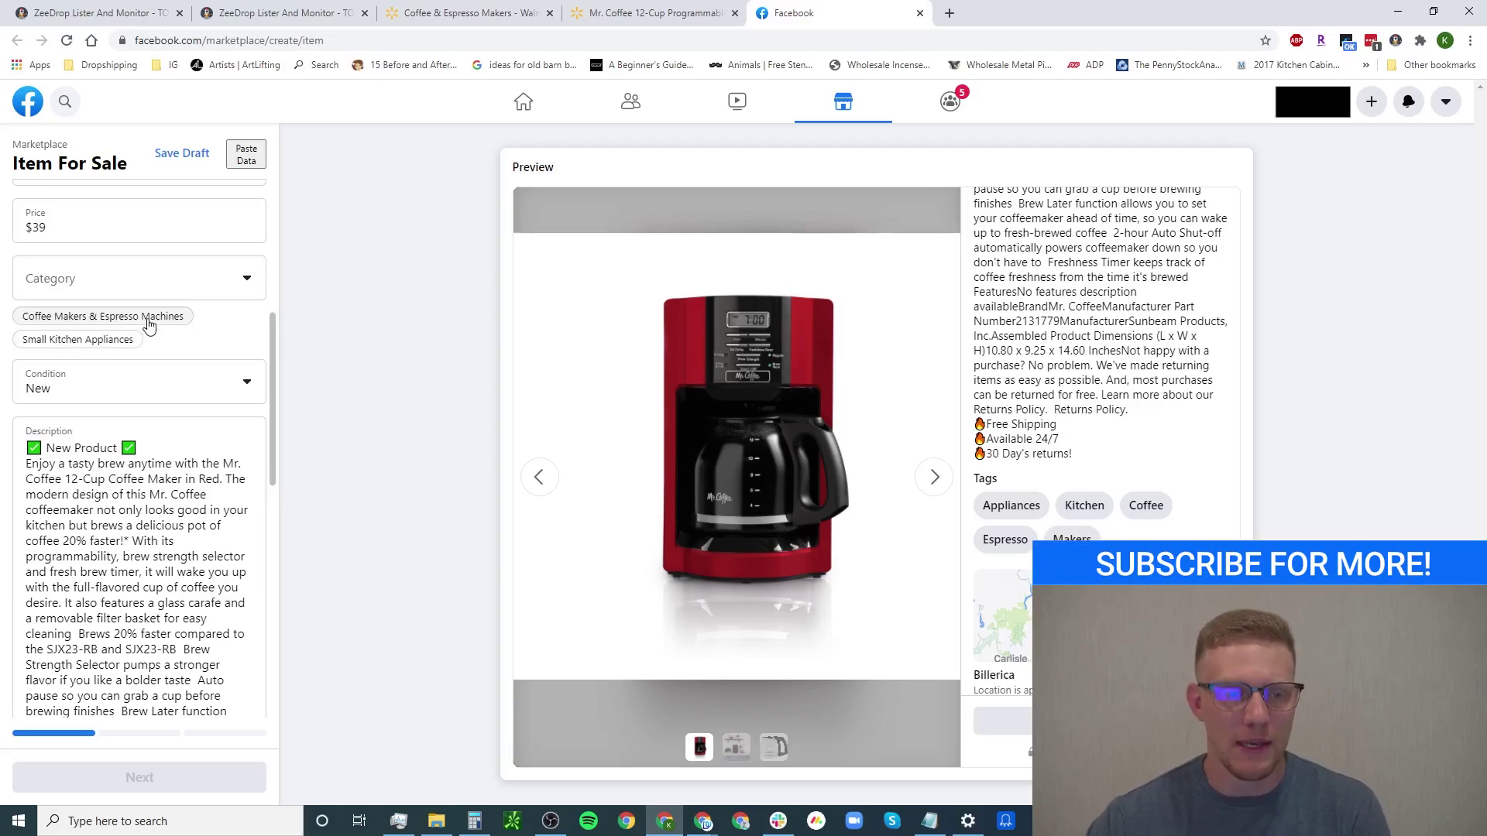
scroll(180, 512, "down", 5)
scroll(183, 488, "down", 1)
scroll(183, 454, "up", 1)
scroll(185, 383, "up", 5)
scroll(184, 383, "up", 2)
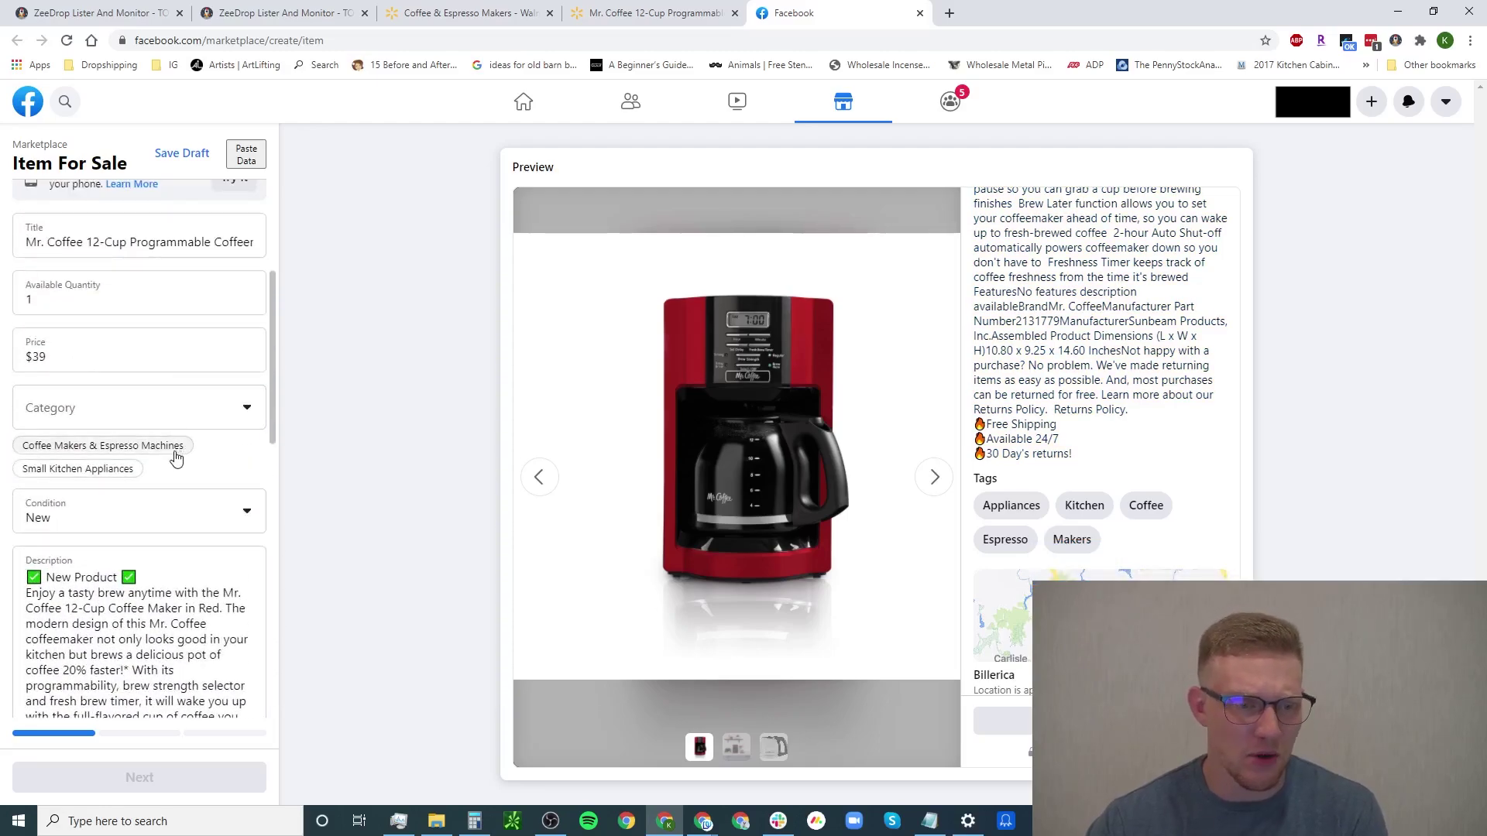
scroll(163, 458, "up", 1)
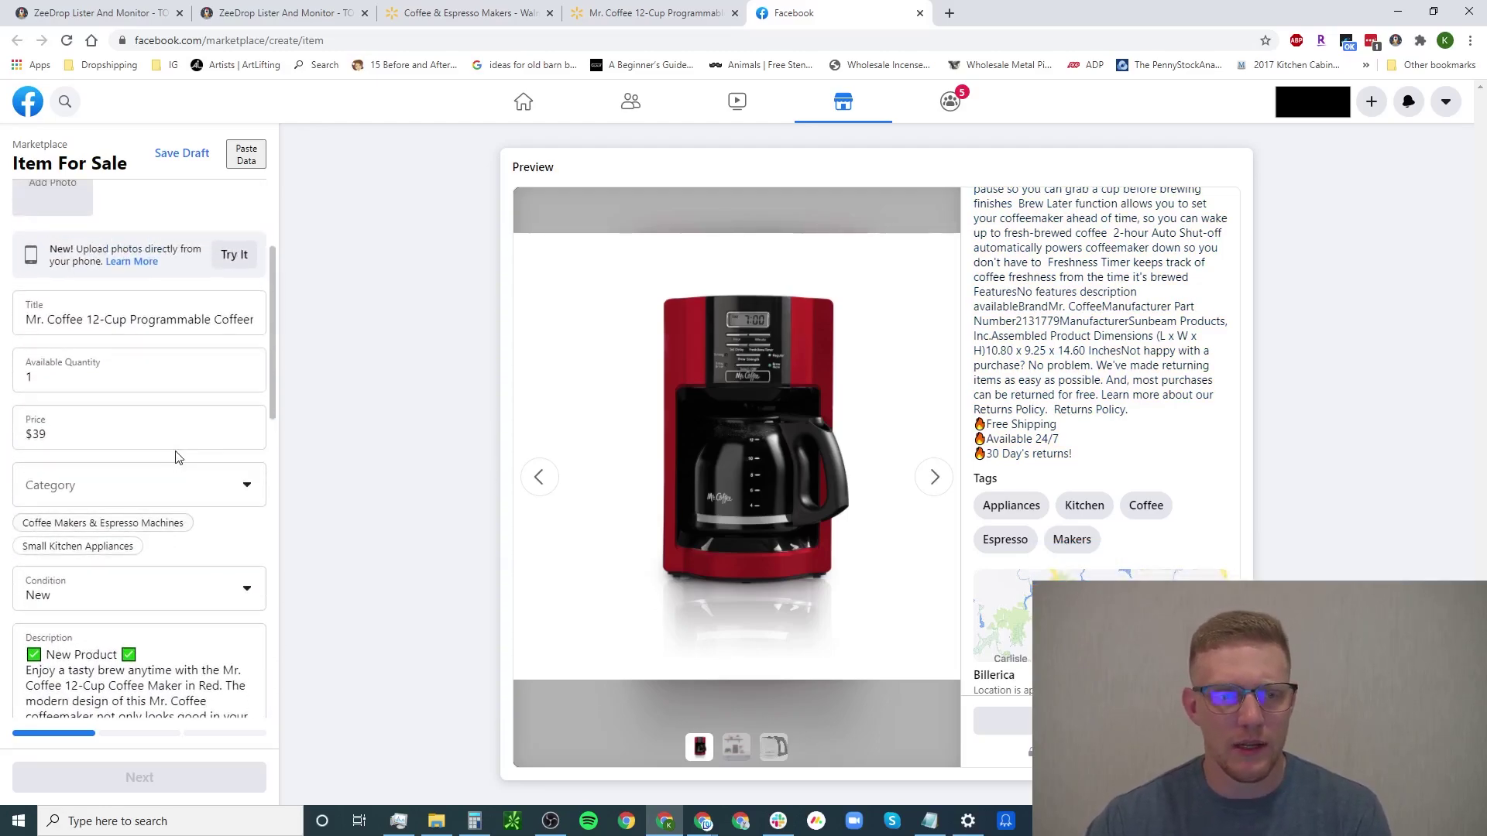
scroll(183, 448, "up", 2)
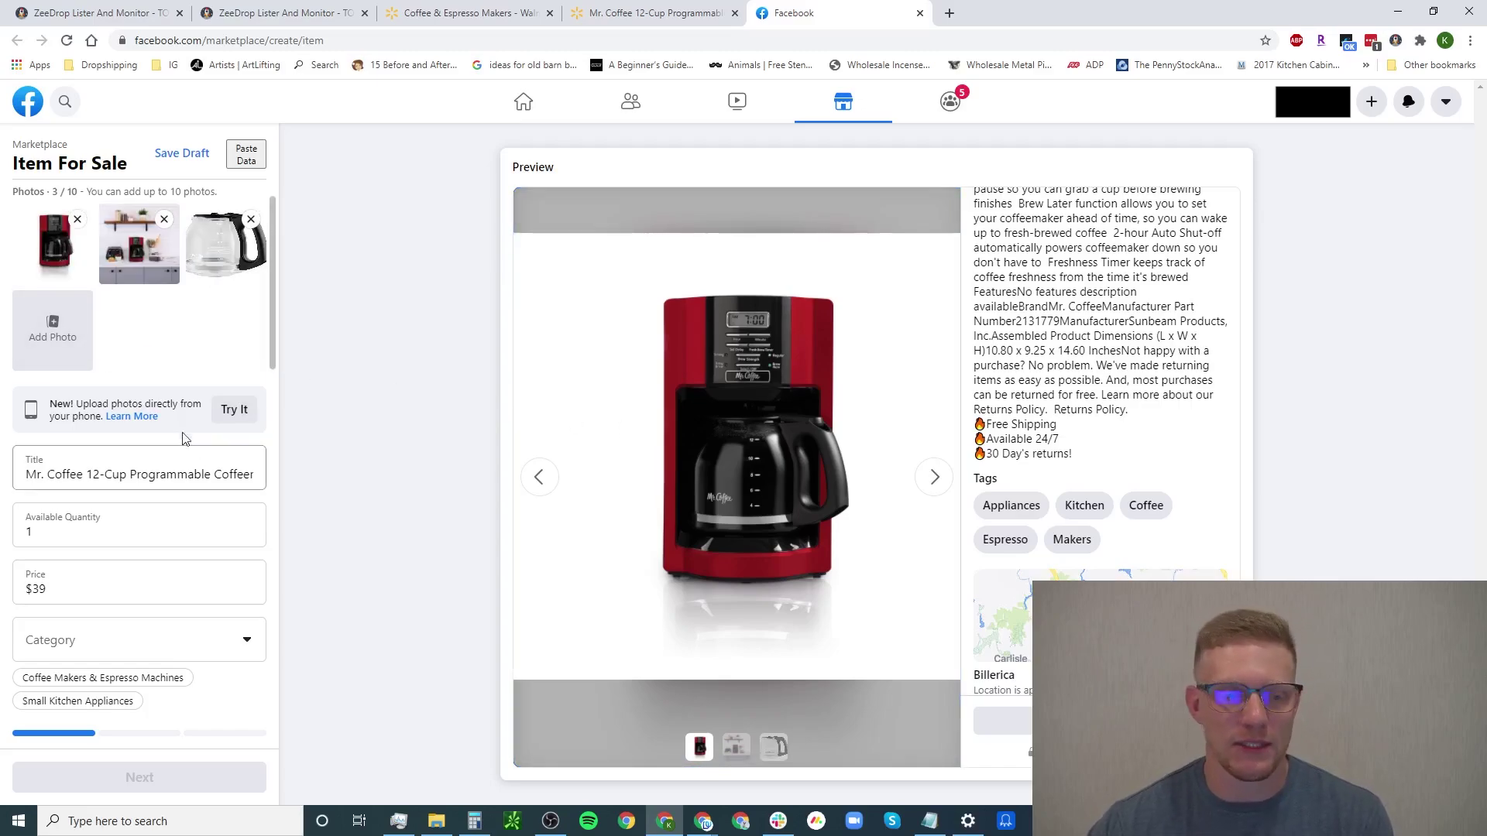
scroll(232, 419, "down", 1)
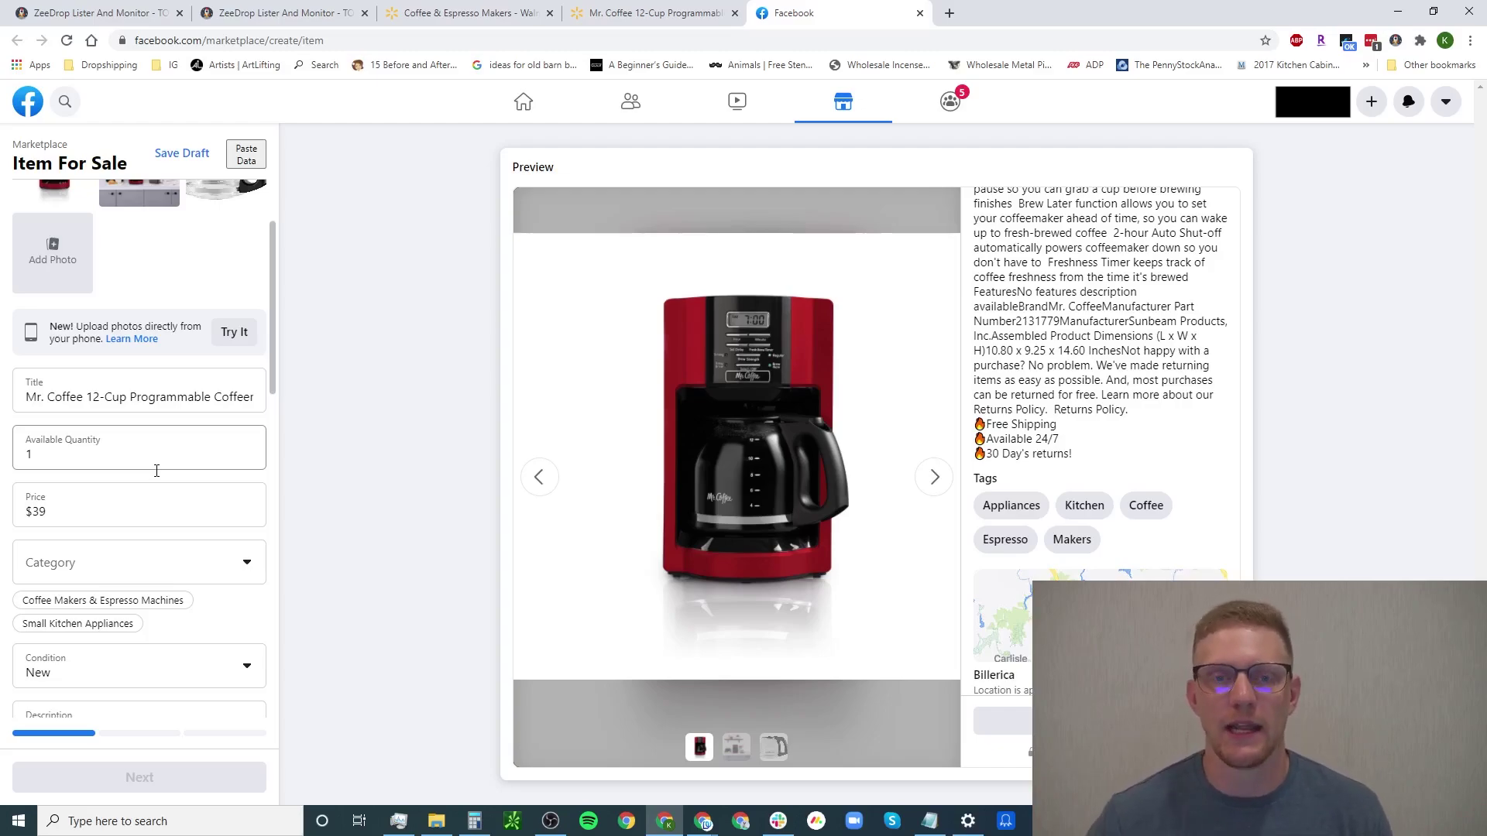
Return to Walmart's Mr. Coffee product page showing its $29.96 price
left_click(656, 13)
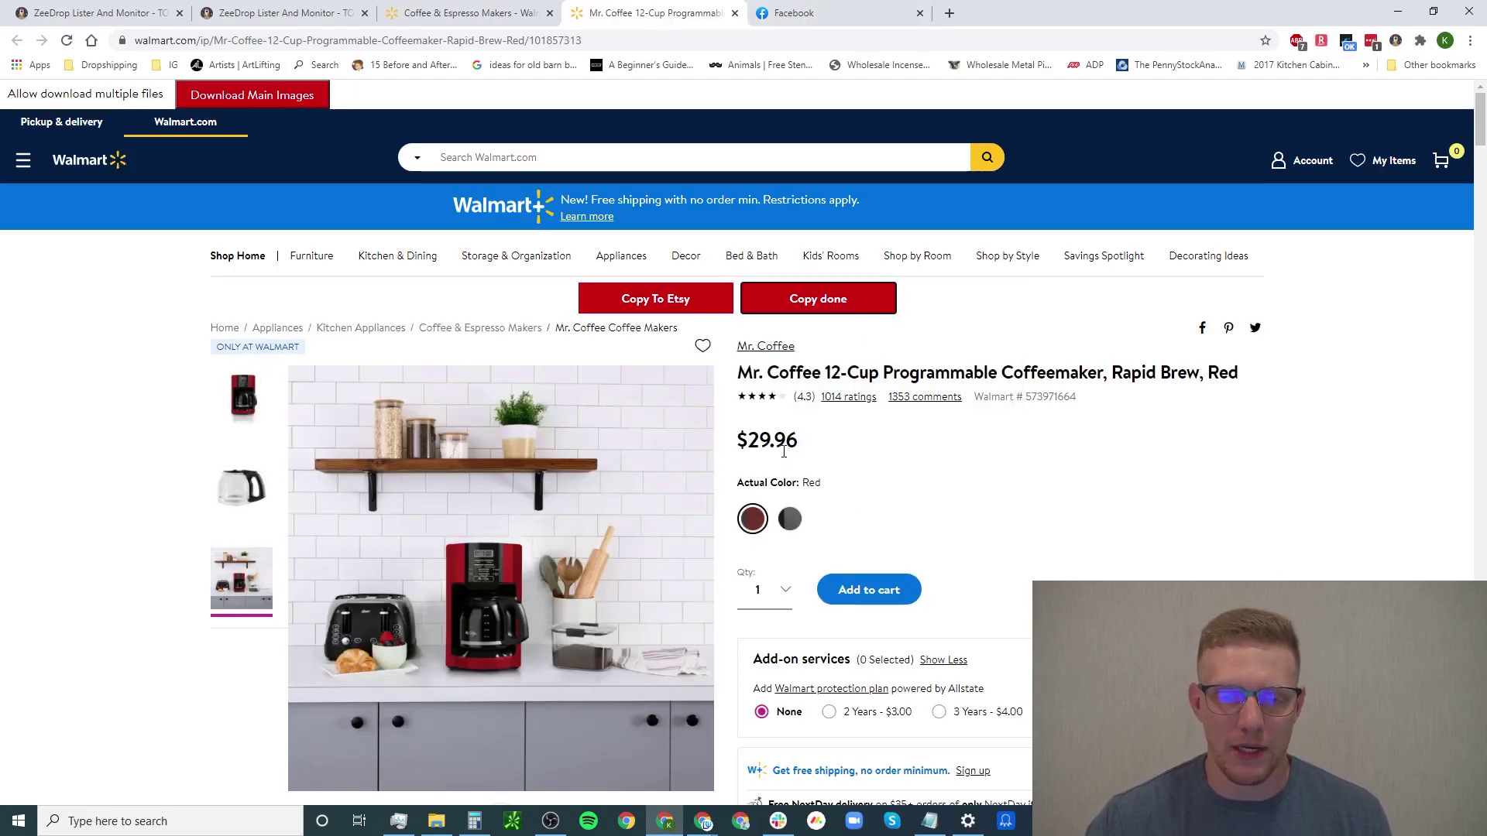
scroll(785, 453, "down", 1)
scroll(884, 581, "down", 1)
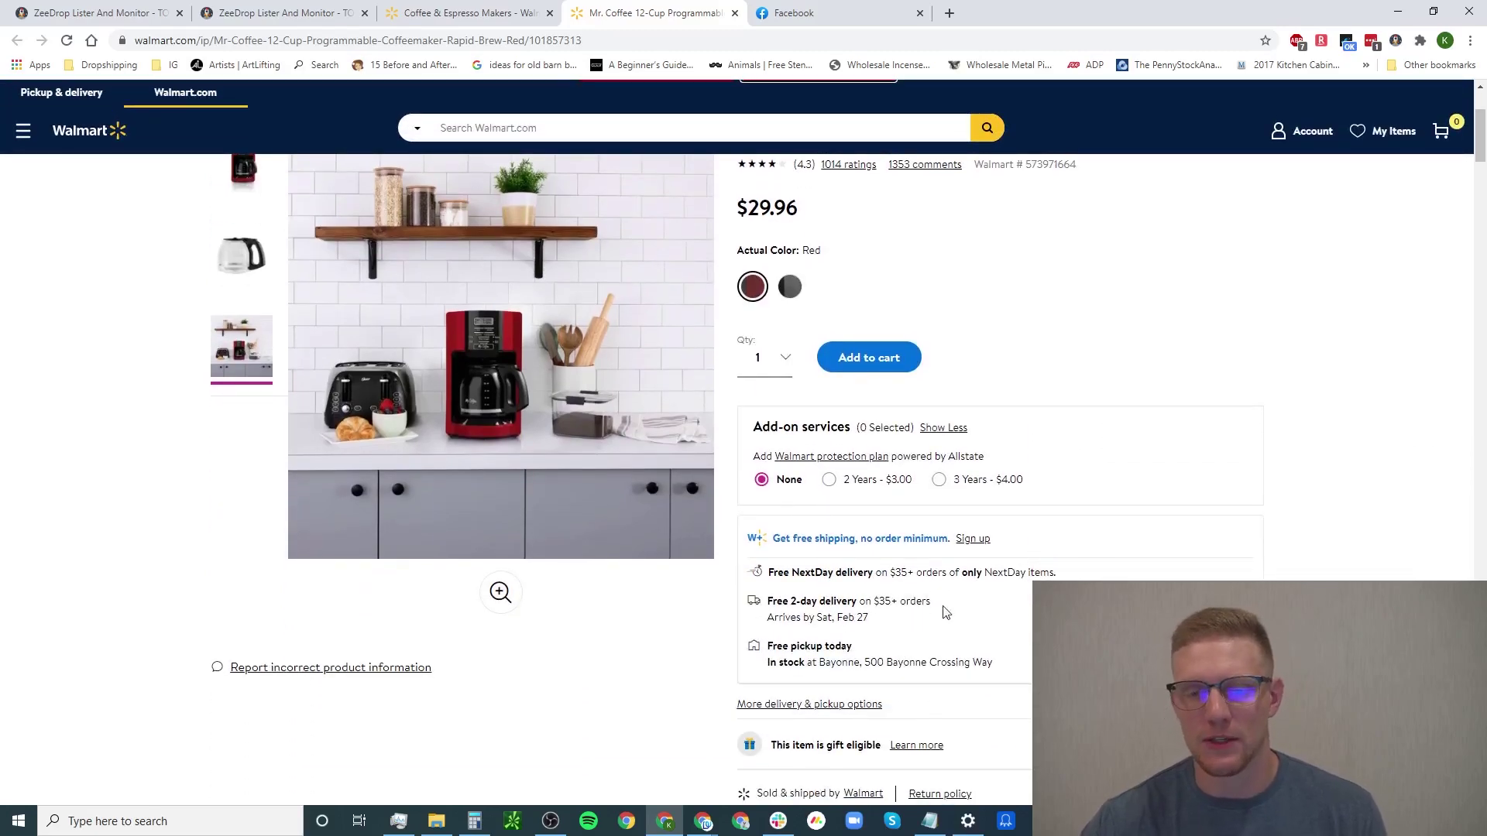
Return to the Facebook Marketplace listing form after reviewing Walmart's $29.96 price and delivery options
left_click(781, 13)
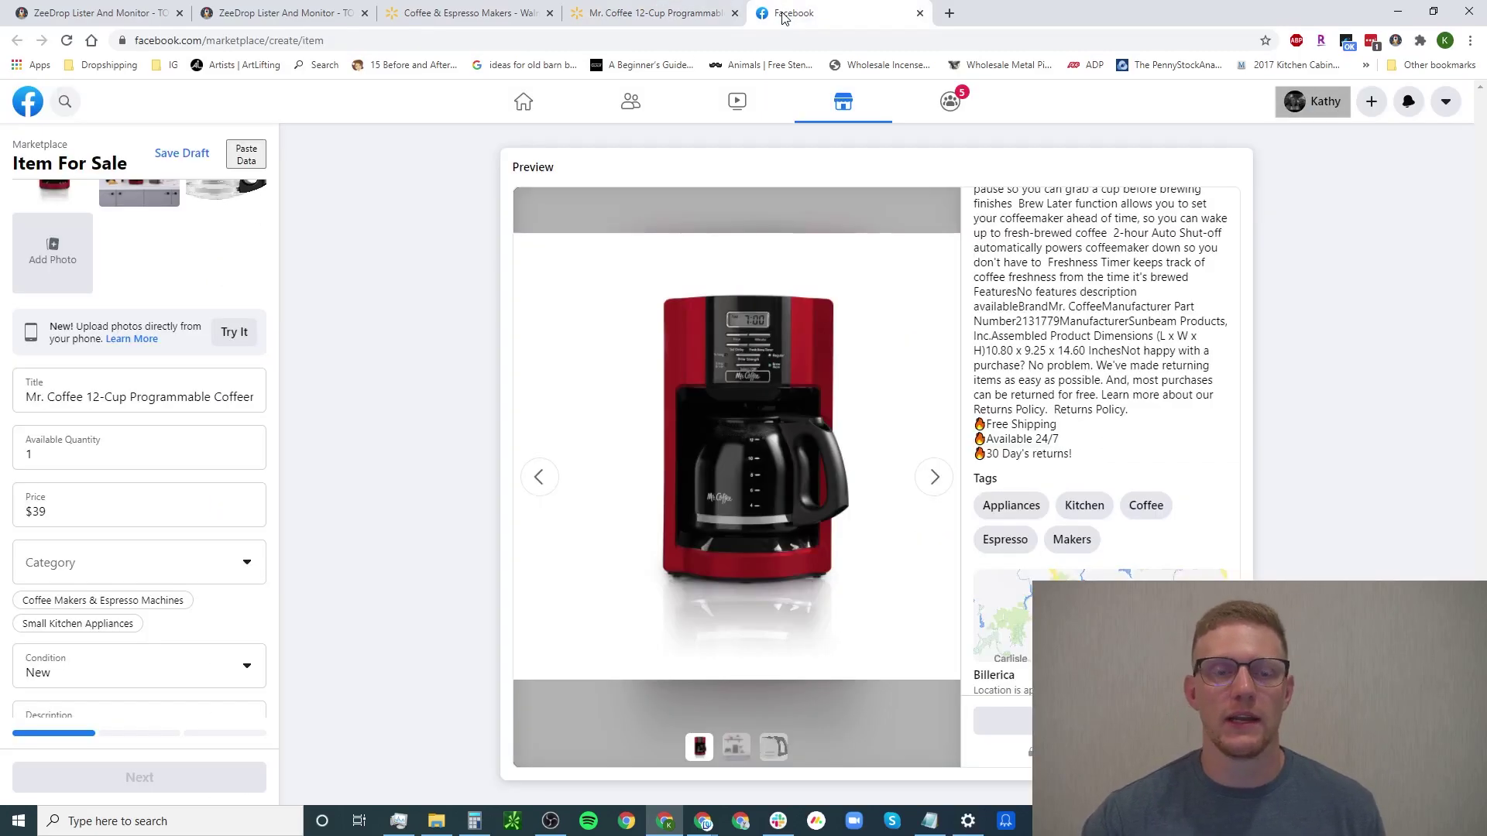